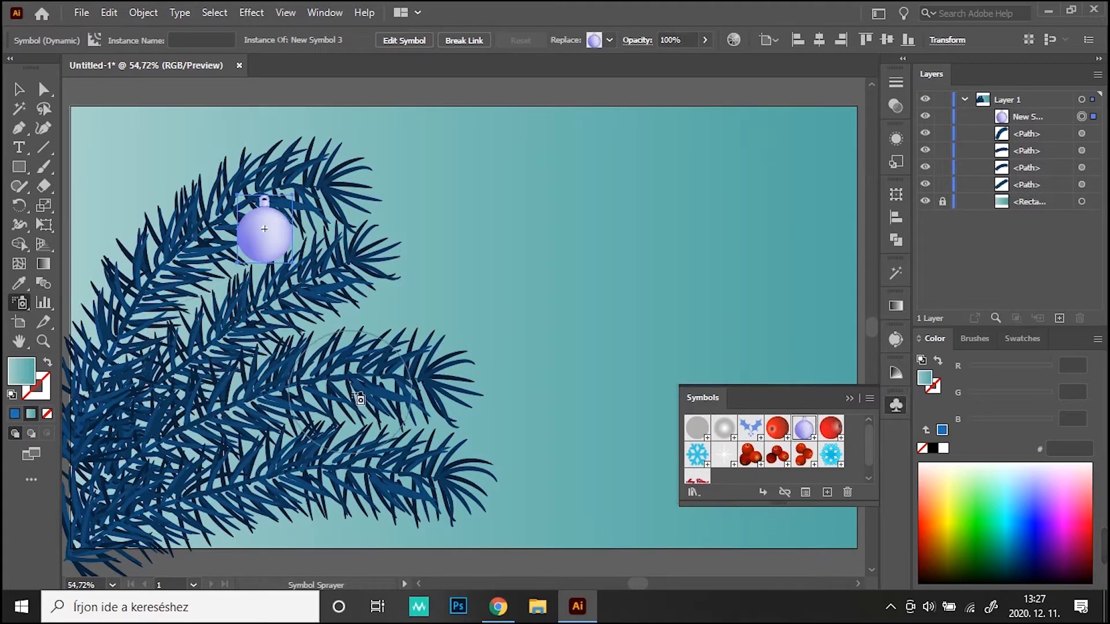
# Spray four more purple ornament symbols across the pine branches, spaced apart from the existing one.
pyautogui.click(358, 398)
pyautogui.click(181, 454)
pyautogui.click(131, 322)
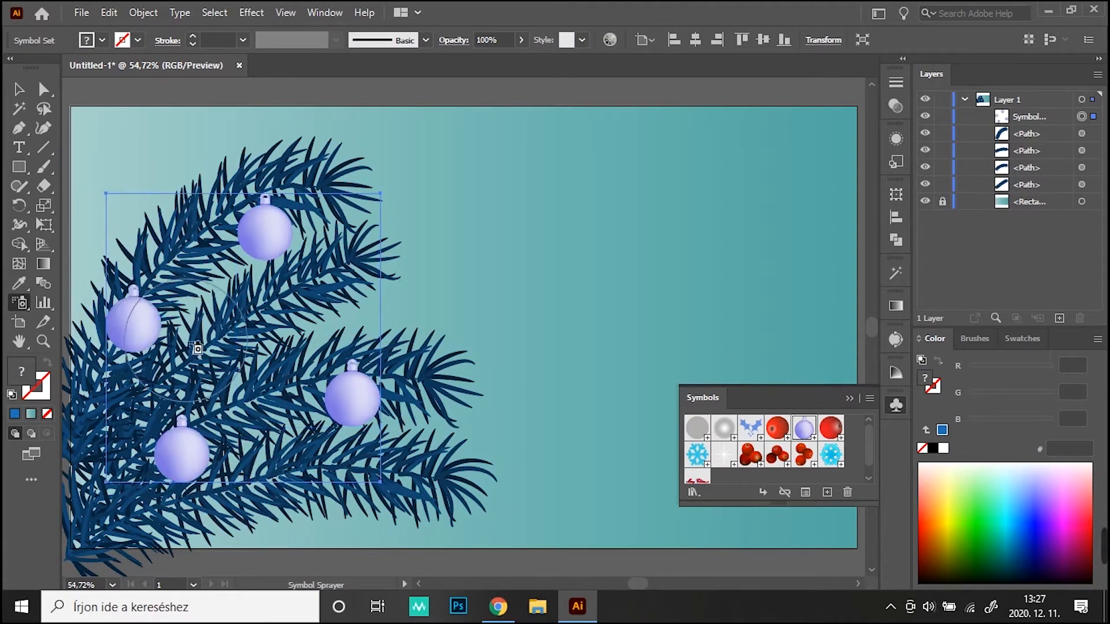
pyautogui.click(248, 334)
# Shift the purple ornaments into a better spread over the branches with the Symbol Shifter, and deselect the set.
pyautogui.moveTo(13, 306); pyautogui.dragTo(61, 303)
pyautogui.moveTo(255, 227); pyautogui.dragTo(289, 236)
pyautogui.moveTo(147, 323)
pyautogui.mouseDown()
pyautogui.moveTo(255, 356)
pyautogui.moveTo(189, 466)
pyautogui.moveTo(370, 405)
pyautogui.moveTo(386, 431)
pyautogui.mouseUp()
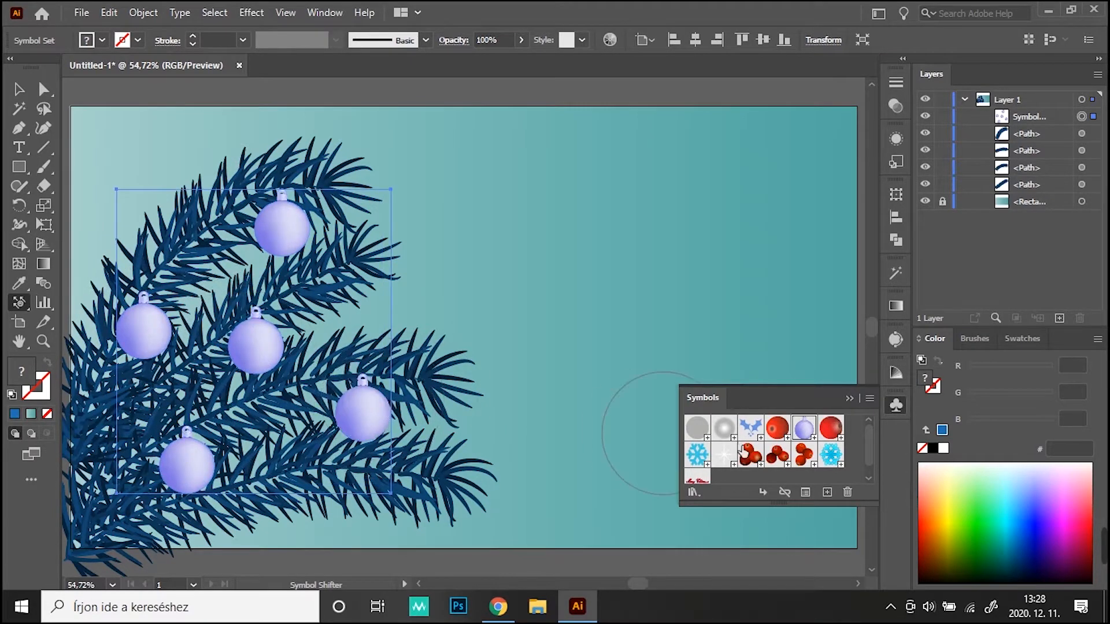
pyautogui.press('v')
pyautogui.click(197, 147)
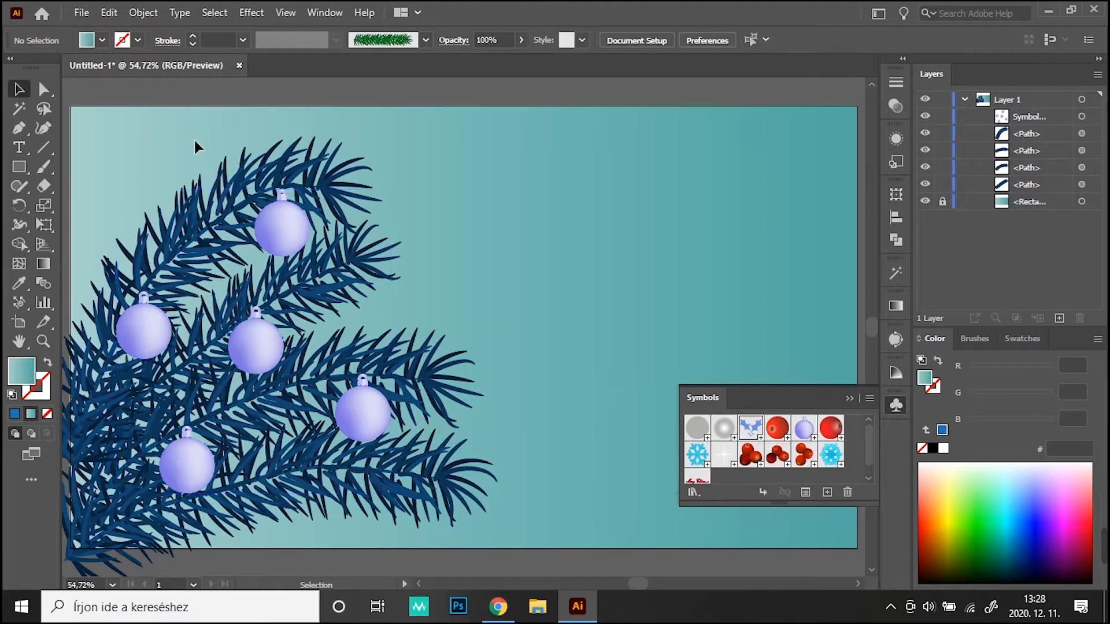
# Spray three blue holly symbols onto the branches as a new set, undoing and re-placing the uppermost one.
pyautogui.click(19, 302)
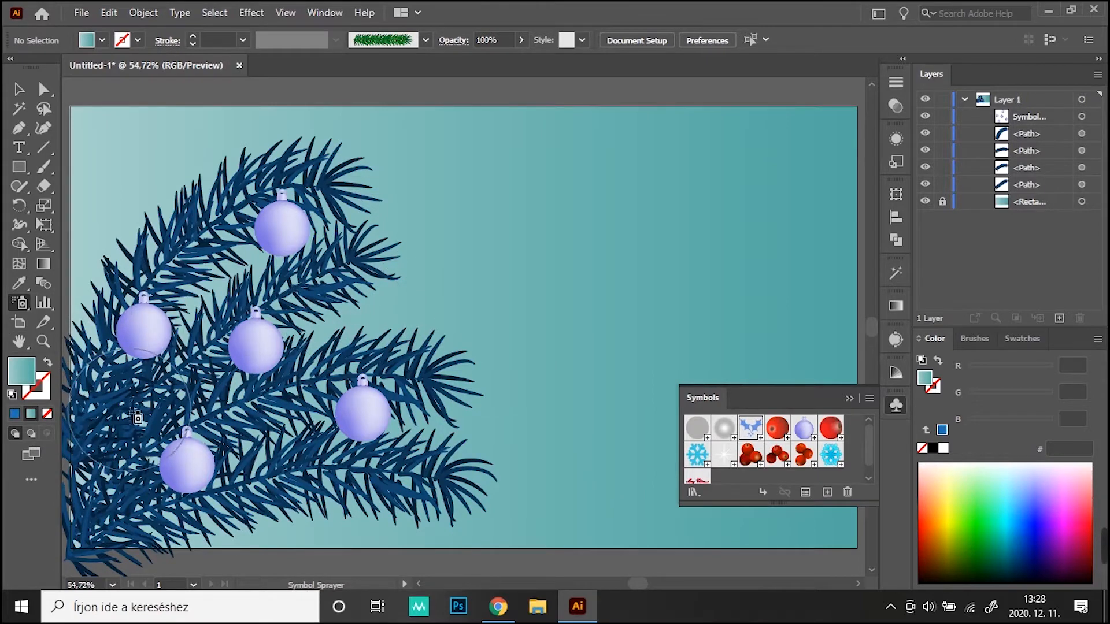
pyautogui.moveTo(138, 417); pyautogui.dragTo(283, 443)
pyautogui.click(199, 245)
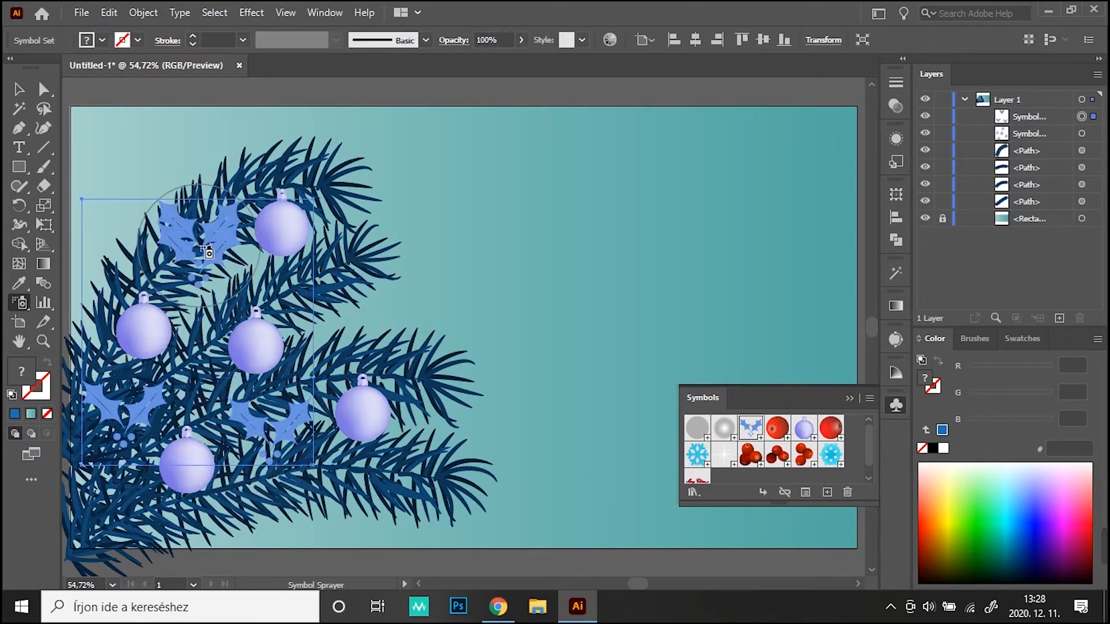
pyautogui.click(108, 14)
pyautogui.click(115, 36)
pyautogui.click(190, 243)
# Rotate the three holly symbols in different directions with the Symbol Spinner.
pyautogui.click(22, 305)
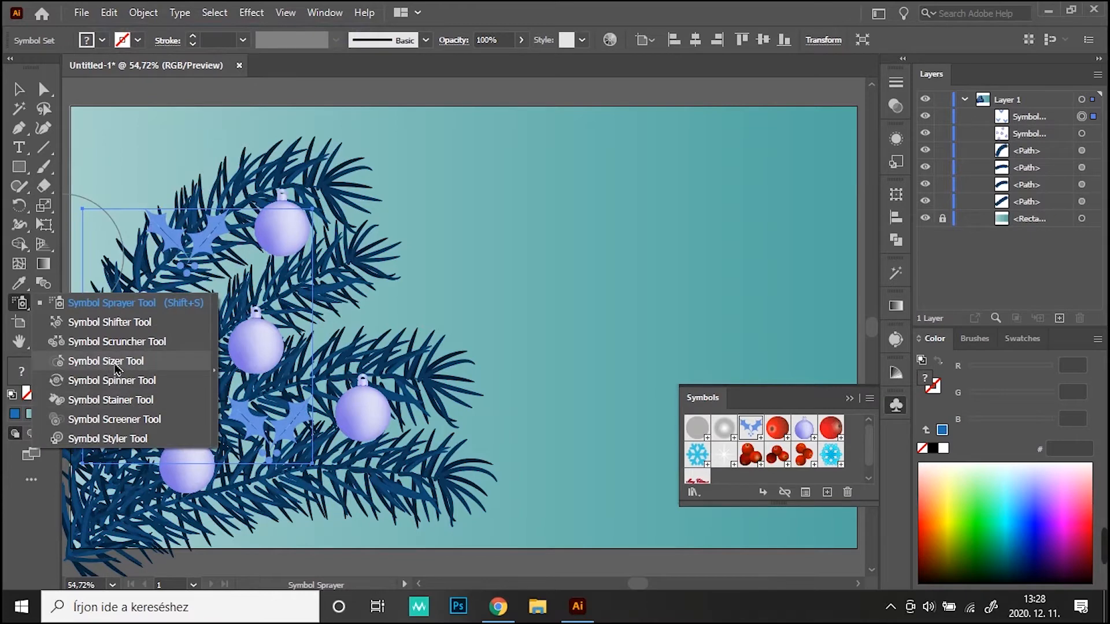
pyautogui.click(155, 386)
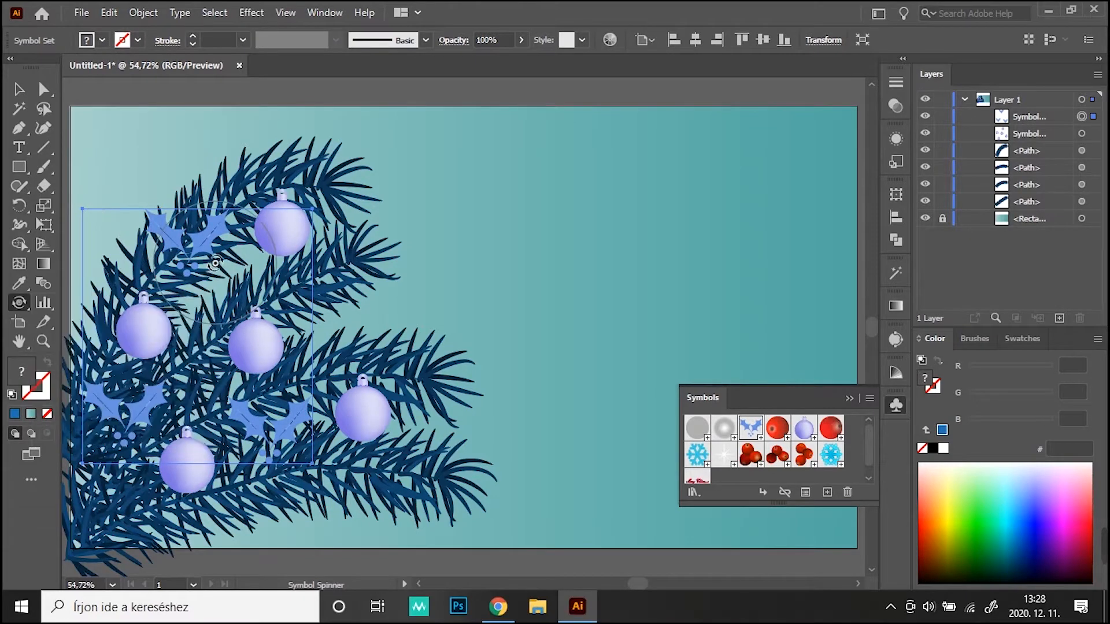
pyautogui.moveTo(191, 249)
pyautogui.mouseDown()
pyautogui.moveTo(215, 248)
pyautogui.moveTo(182, 243)
pyautogui.moveTo(193, 273)
pyautogui.moveTo(252, 280)
pyautogui.moveTo(218, 260)
pyautogui.moveTo(254, 183)
pyautogui.mouseUp()
pyautogui.moveTo(135, 391); pyautogui.dragTo(125, 467)
pyautogui.moveTo(315, 491)
pyautogui.mouseDown()
pyautogui.moveTo(274, 445)
pyautogui.moveTo(262, 492)
pyautogui.mouseUp()
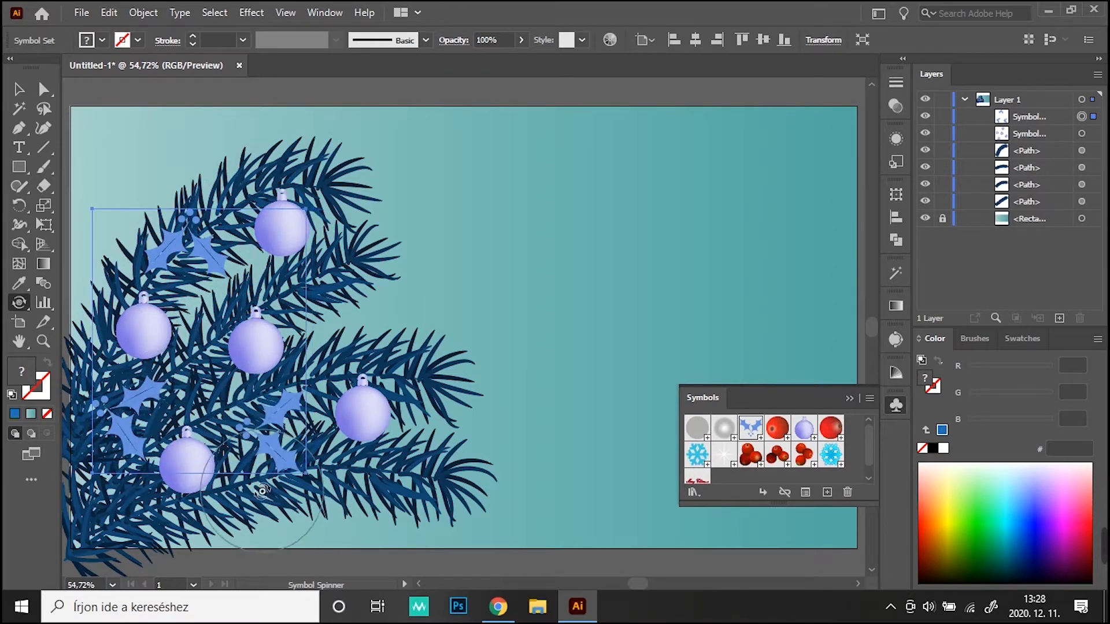
# Nudge the holly symbols away from the ornaments with the Symbol Shifter.
pyautogui.moveTo(22, 304); pyautogui.dragTo(98, 323)
pyautogui.moveTo(185, 246); pyautogui.dragTo(202, 263)
pyautogui.moveTo(269, 433); pyautogui.dragTo(304, 479)
pyautogui.moveTo(136, 430); pyautogui.dragTo(123, 478)
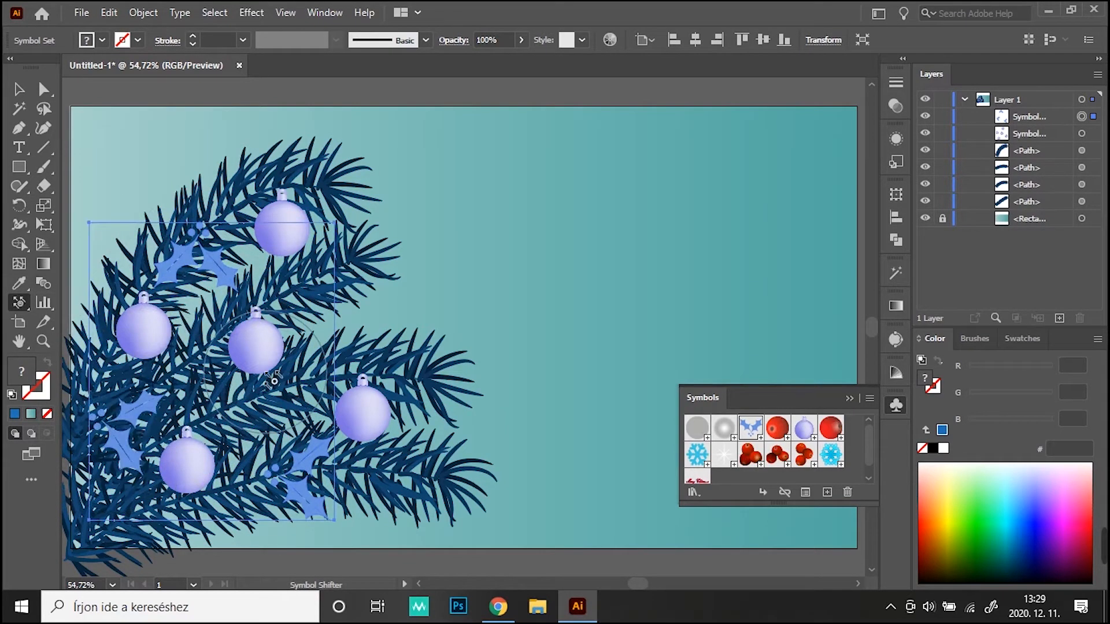
# Deselect the holly set and spray single red berry symbols between the ornaments as a new set.
pyautogui.moveTo(21, 303); pyautogui.dragTo(57, 303)
pyautogui.click(19, 90)
pyautogui.click(208, 152)
pyautogui.click(19, 302)
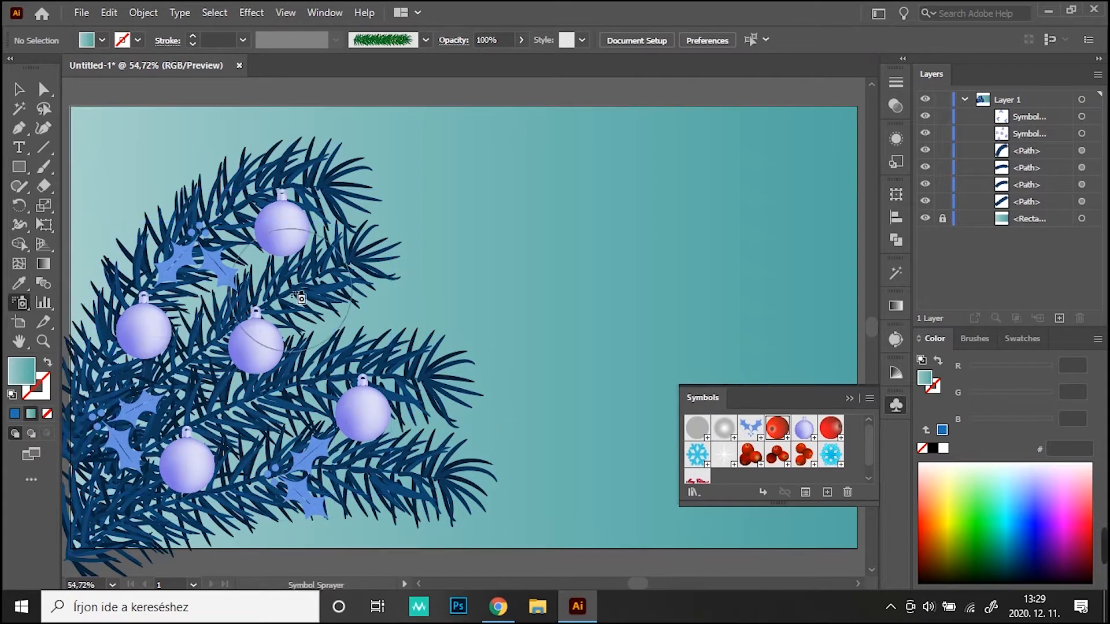
pyautogui.click(306, 282)
pyautogui.click(295, 381)
pyautogui.click(233, 486)
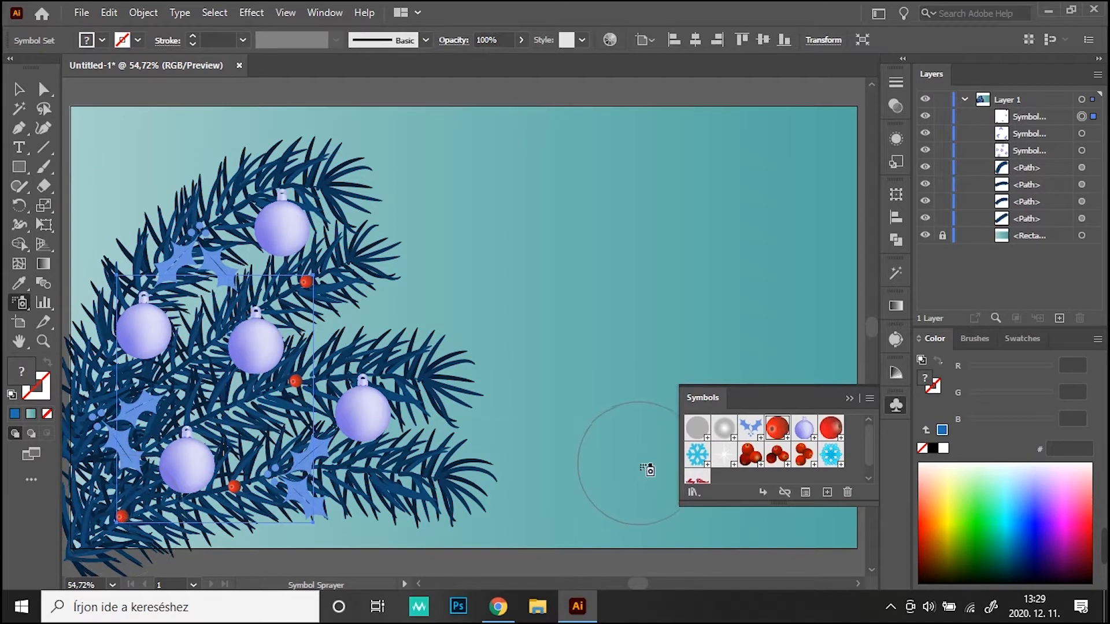
# Add three red berry clusters: at the left edge of the branches, beneath the lowest ornament and on the lowest branch.
pyautogui.click(97, 371)
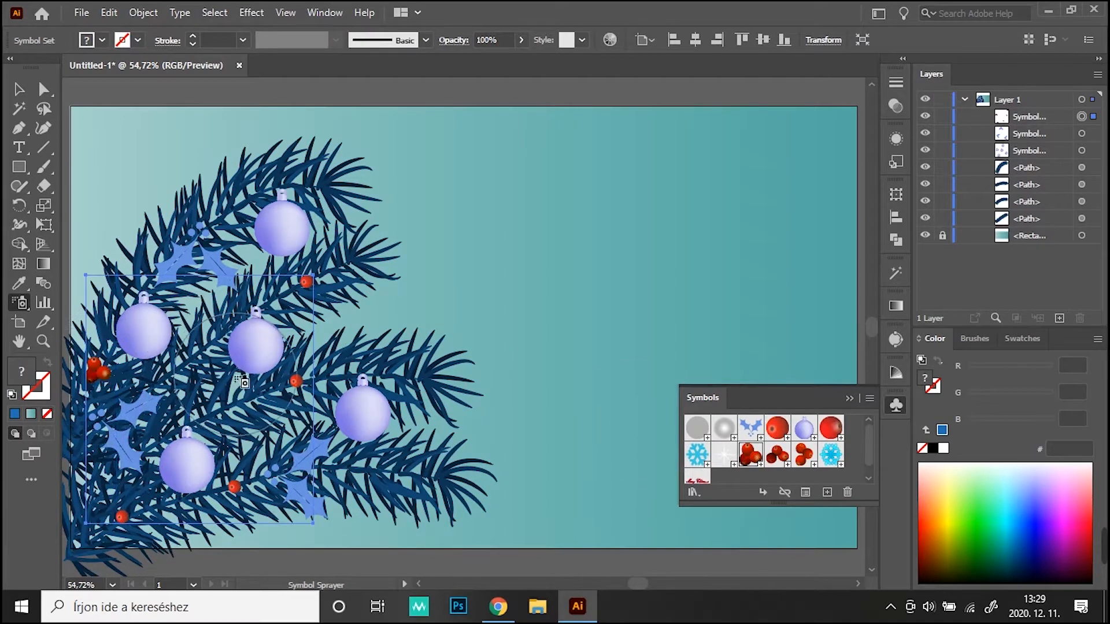
pyautogui.click(163, 507)
pyautogui.click(360, 489)
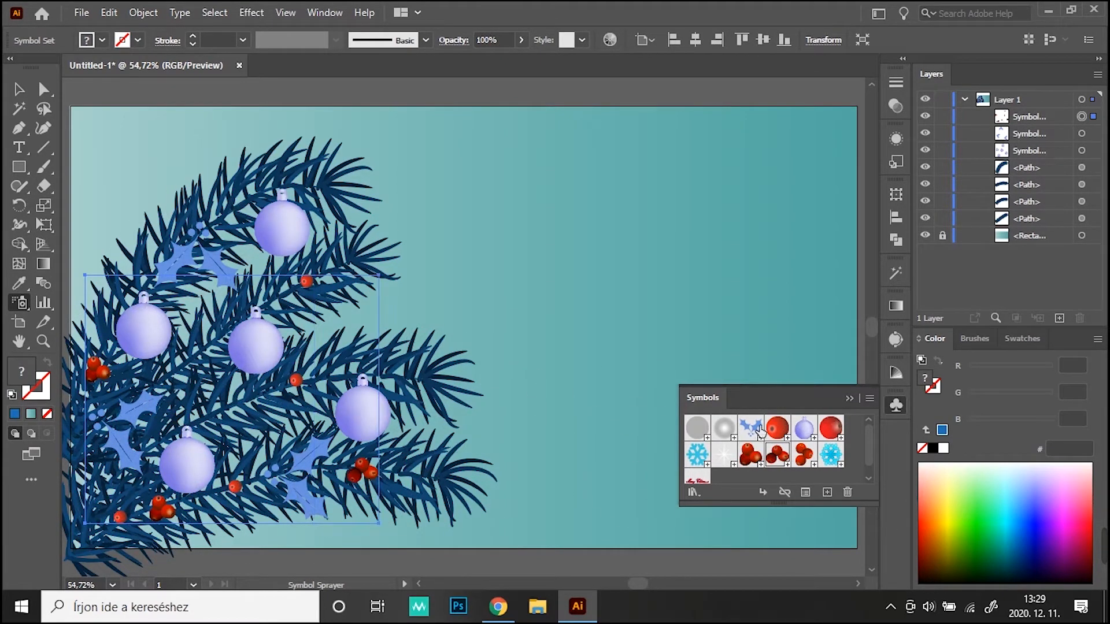
# Add more single red berries on the upper branch, between the middle ornaments and near the third branch's tip.
pyautogui.click(230, 203)
pyautogui.click(187, 352)
pyautogui.click(403, 371)
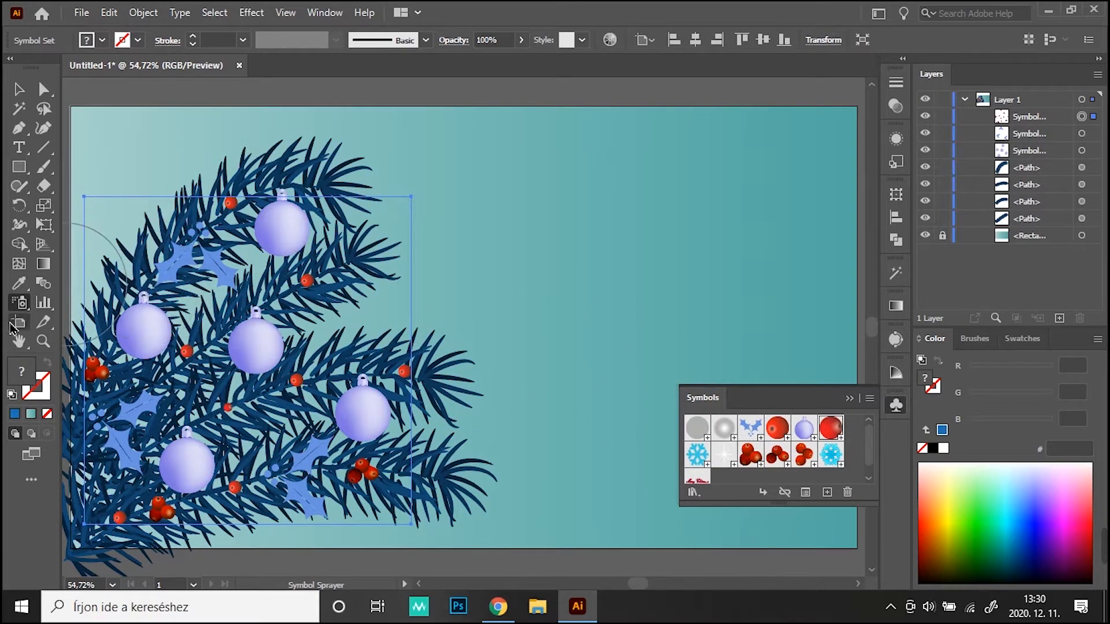
# Enlarge the small red berry above the lowest ornament with the Symbol Sizer, and return to the Selection tool.
pyautogui.moveTo(18, 303); pyautogui.dragTo(141, 399)
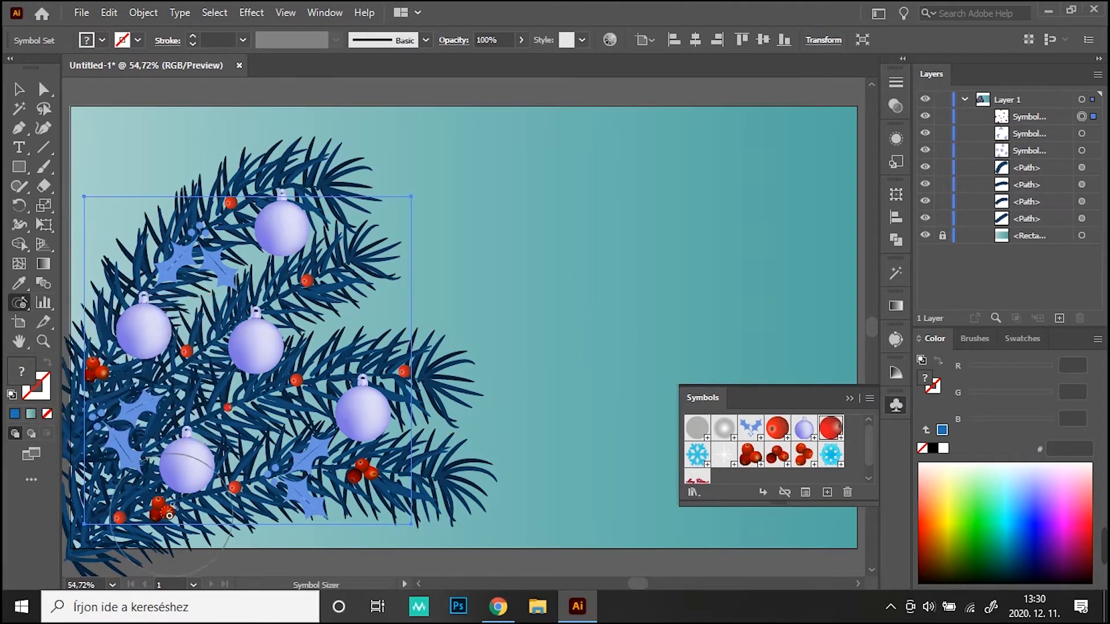
pyautogui.click(224, 411)
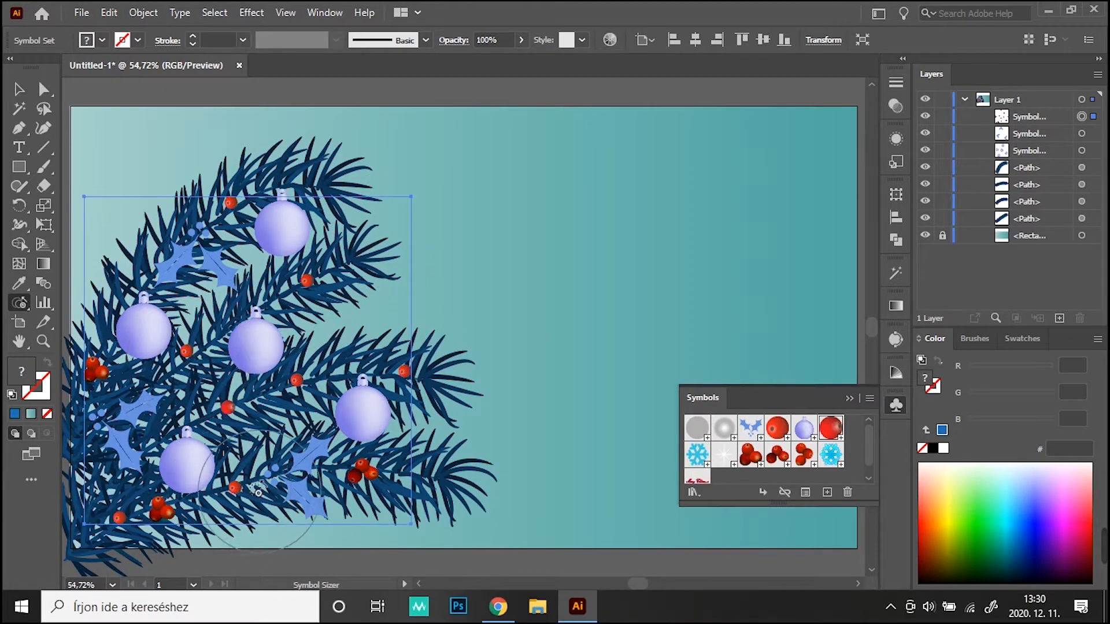
pyautogui.click(19, 305)
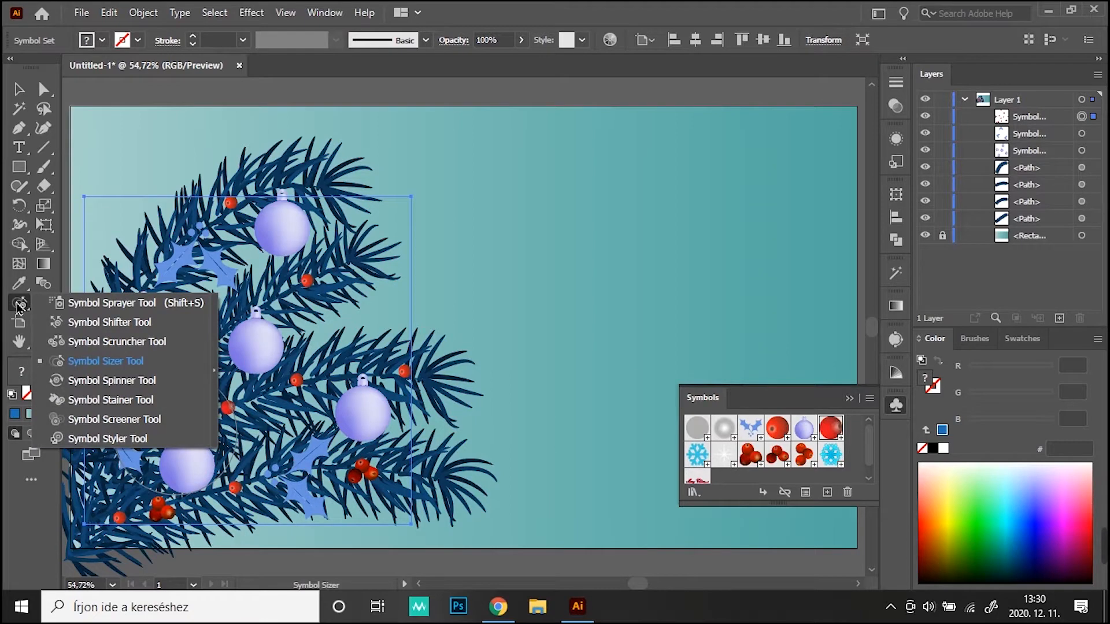
pyautogui.click(19, 89)
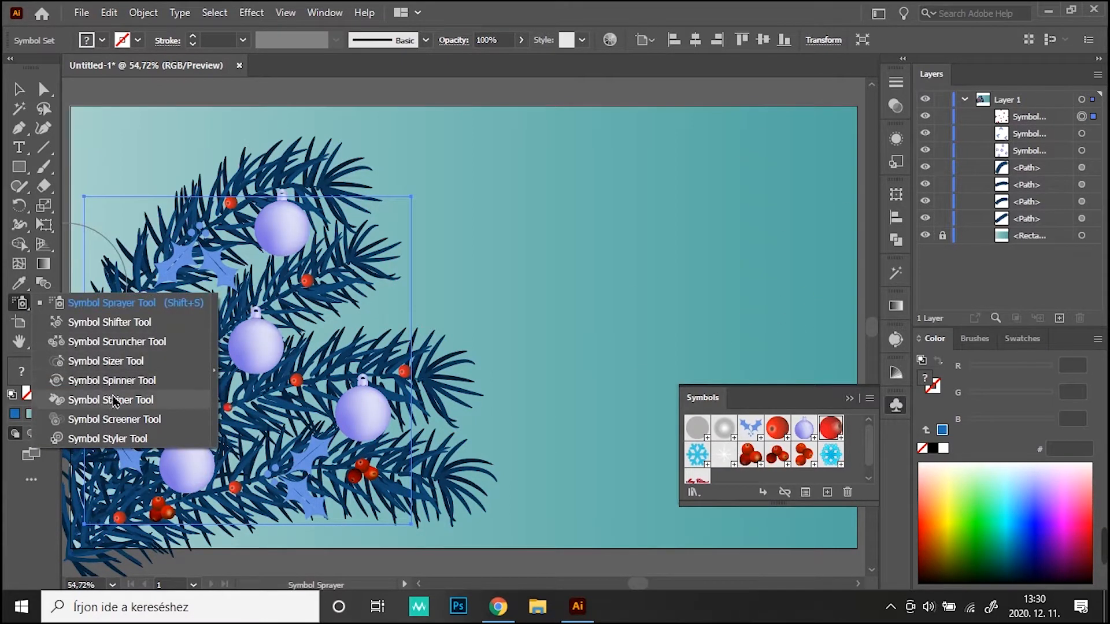
pyautogui.click(102, 362)
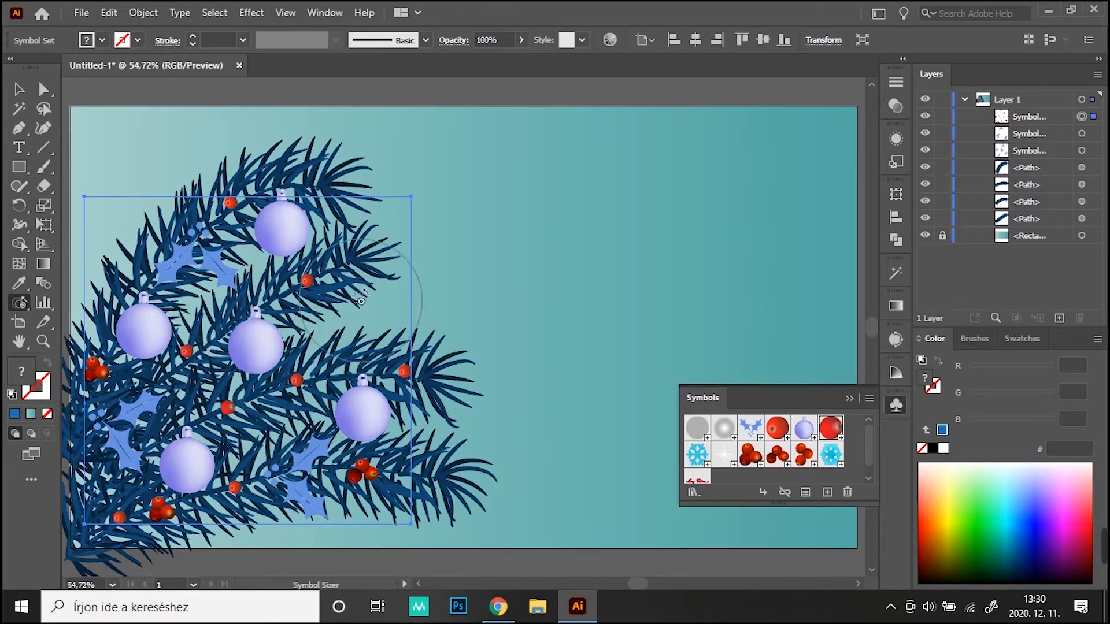
pyautogui.click(190, 357)
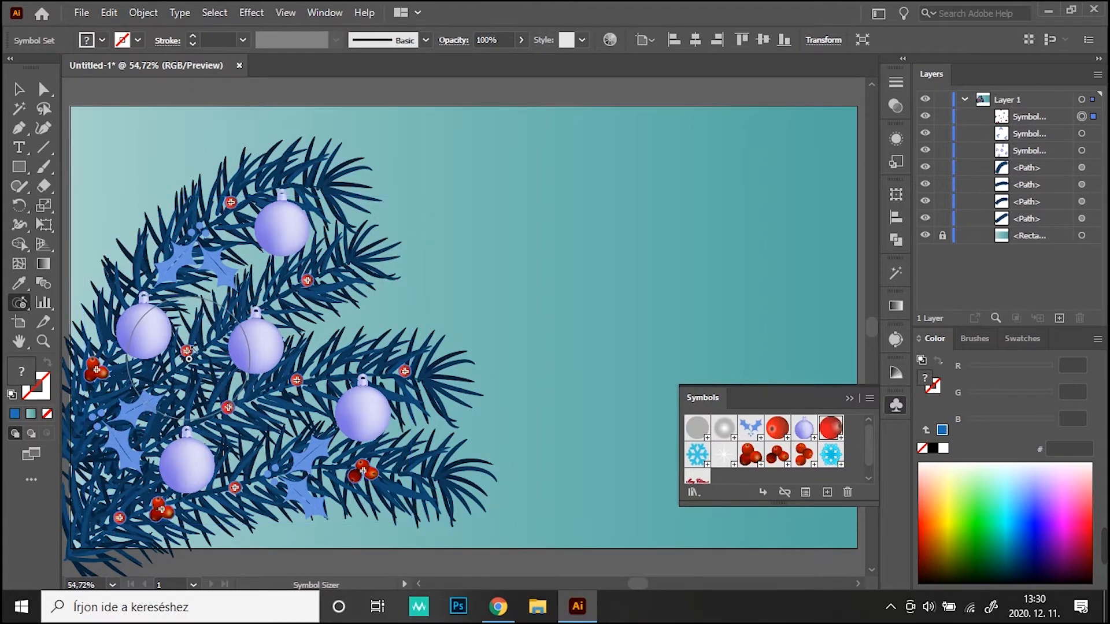
pyautogui.click(233, 488)
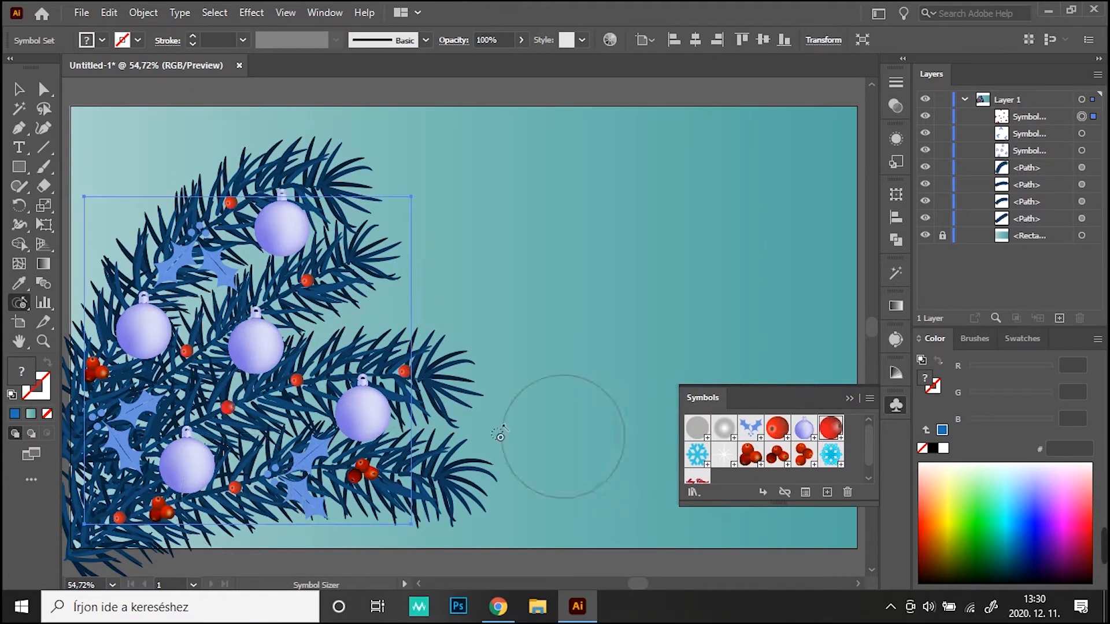
pyautogui.click(19, 303)
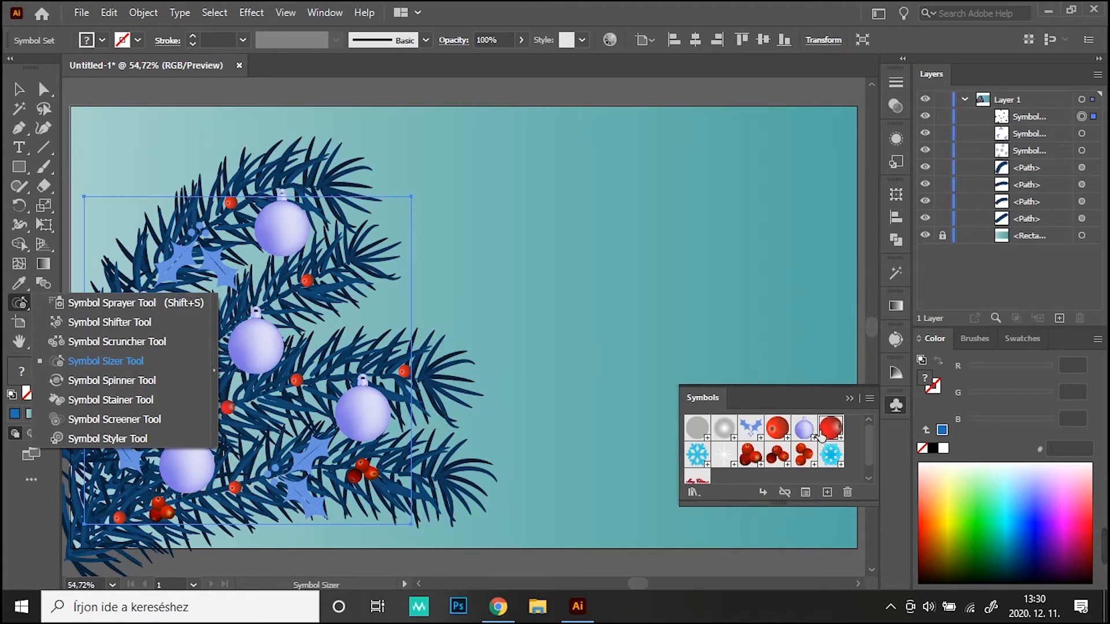
pyautogui.press('v')
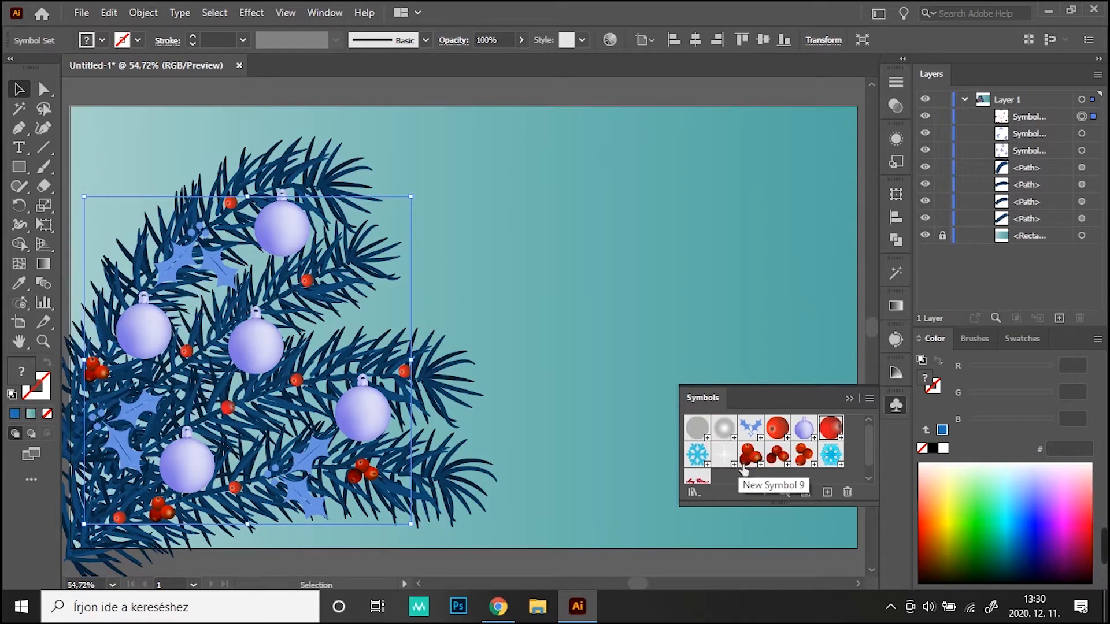
# Try out the plain blue snowflake symbol on the empty background, inspect it up close and delete it.
pyautogui.click(698, 456)
pyautogui.click(19, 303)
pyautogui.click(78, 302)
pyautogui.click(20, 89)
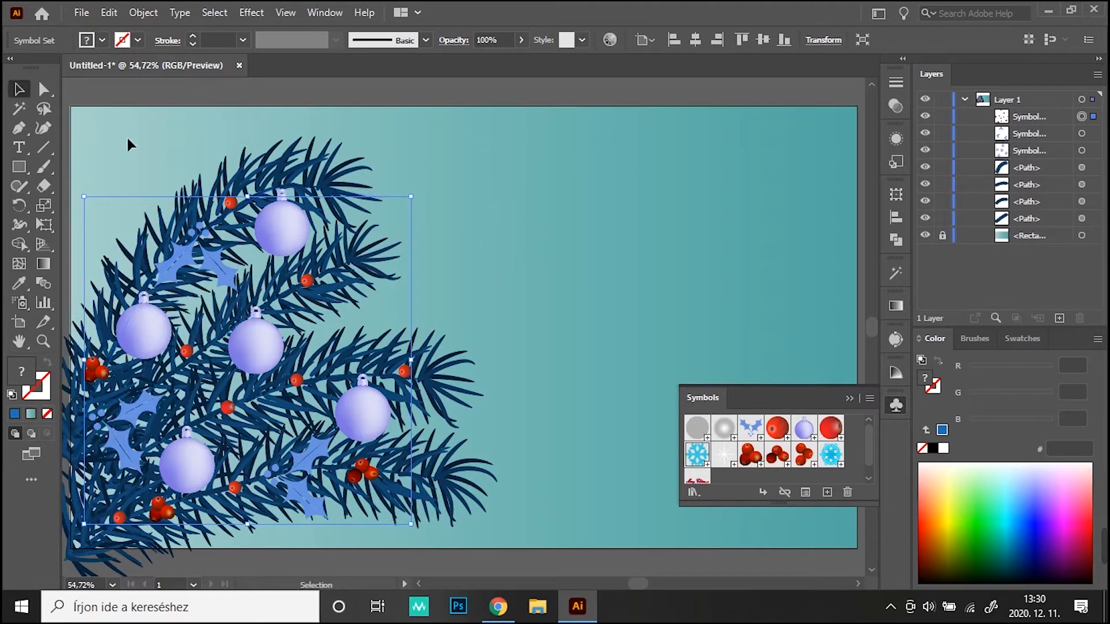
pyautogui.click(128, 144)
pyautogui.click(19, 303)
pyautogui.click(498, 240)
pyautogui.click(44, 341)
pyautogui.moveTo(539, 246); pyautogui.dragTo(831, 224)
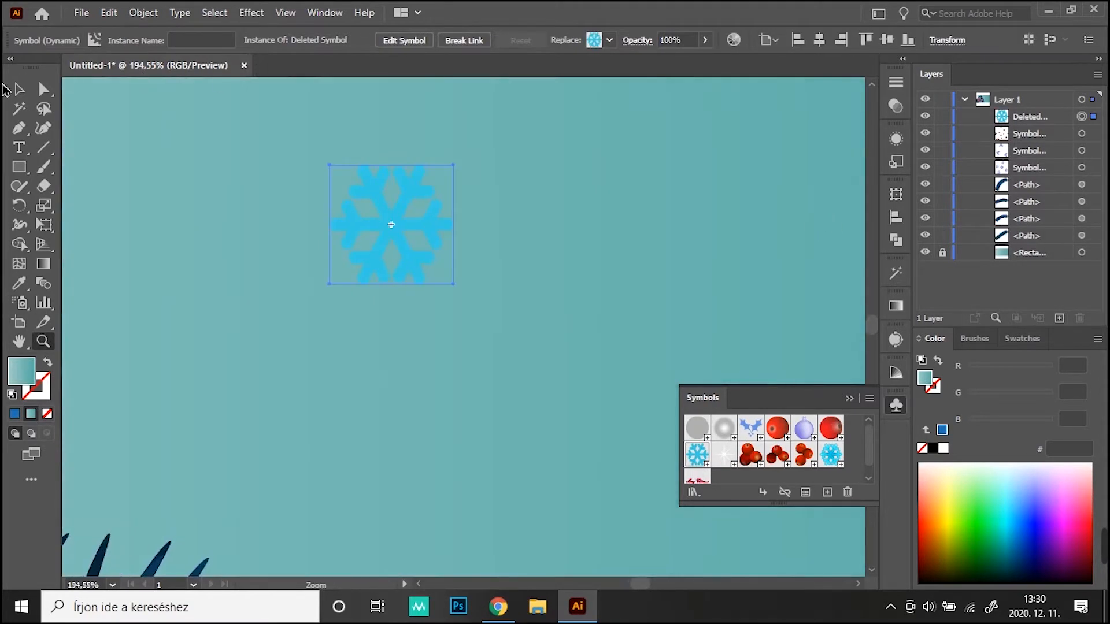
pyautogui.press('Delete')
# Try out the detailed blue snowflake symbol on the empty background, and delete it.
pyautogui.click(19, 303)
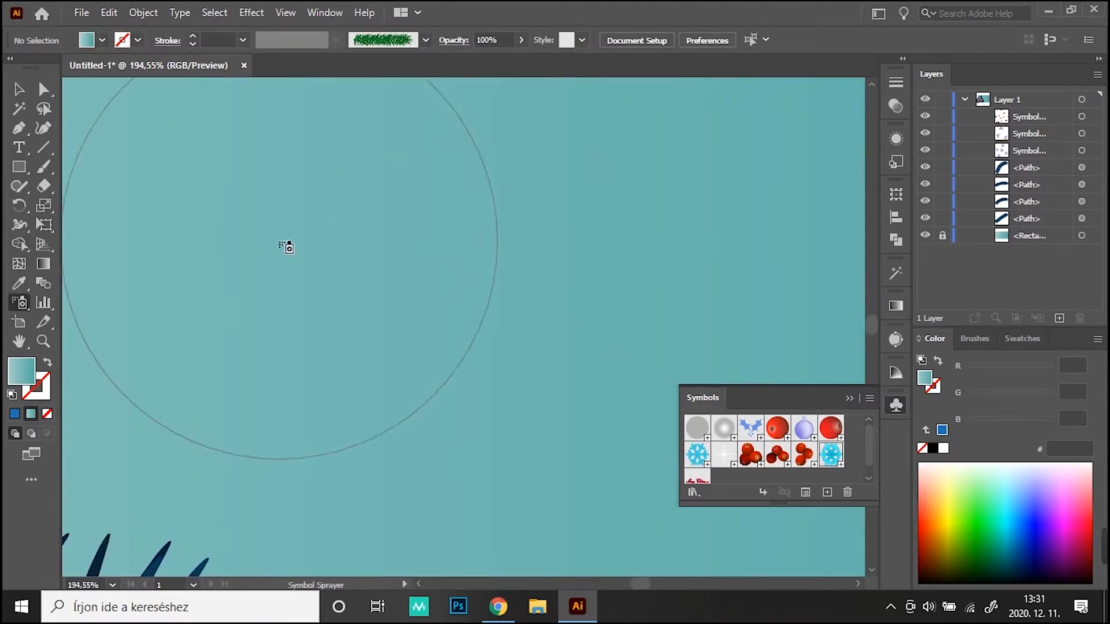
pyautogui.click(279, 241)
pyautogui.doubleClick(20, 341)
pyautogui.press('Delete')
# Scatter detailed blue snowflake symbols across the open background, including an overlapping pair in the artboard's upper-left corner.
pyautogui.click(849, 399)
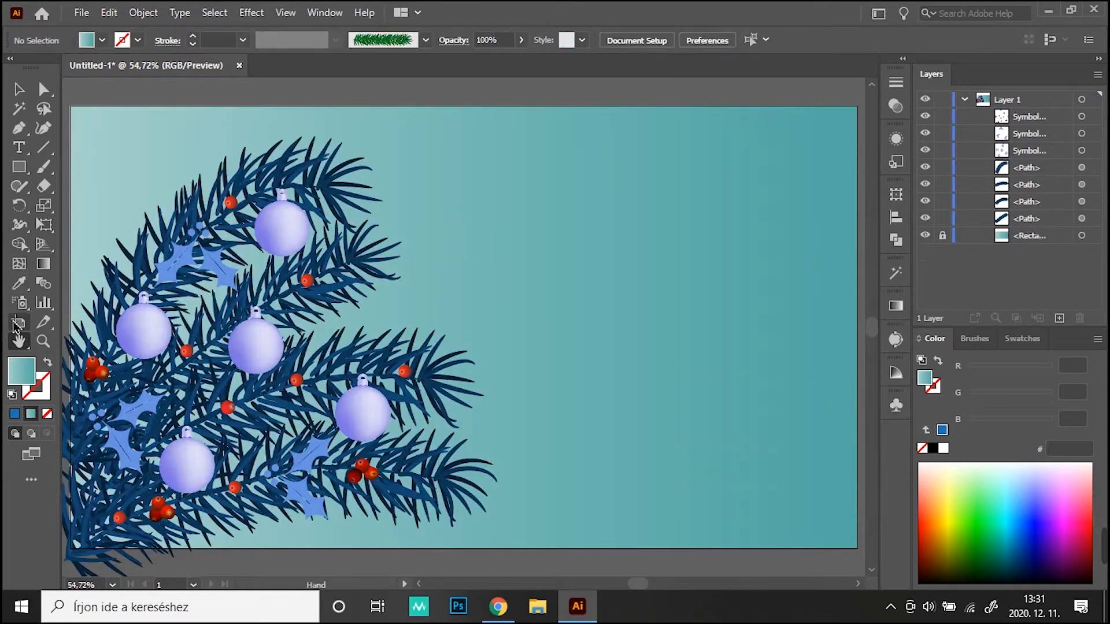
pyautogui.click(20, 303)
pyautogui.click(714, 203)
pyautogui.click(434, 185)
pyautogui.click(461, 312)
pyautogui.click(527, 457)
pyautogui.click(789, 473)
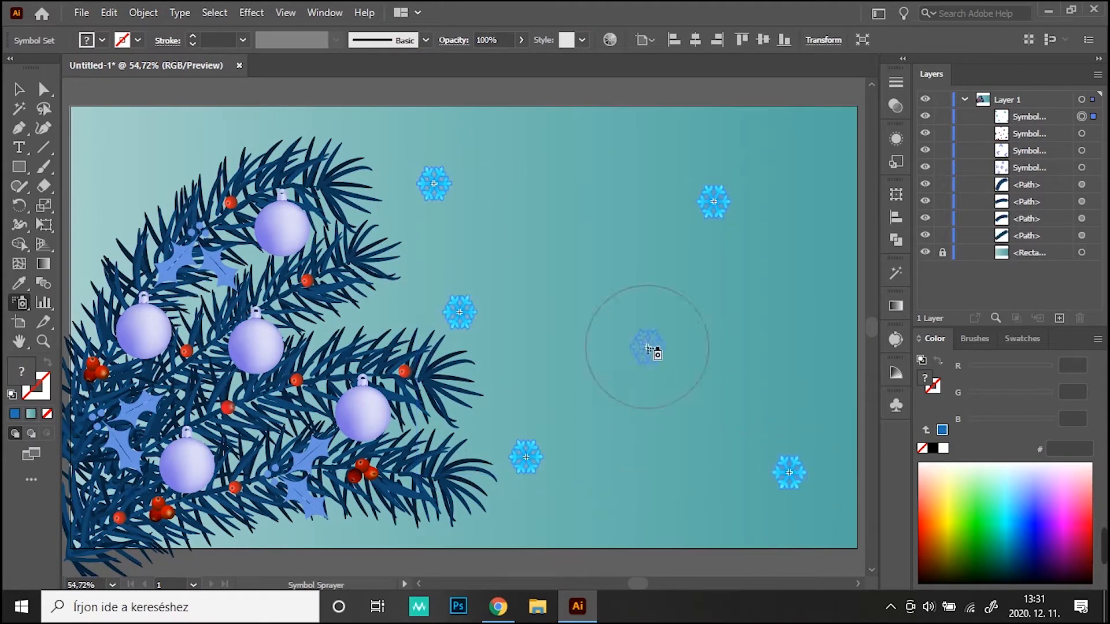
pyautogui.click(648, 348)
pyautogui.click(579, 169)
pyautogui.click(144, 168)
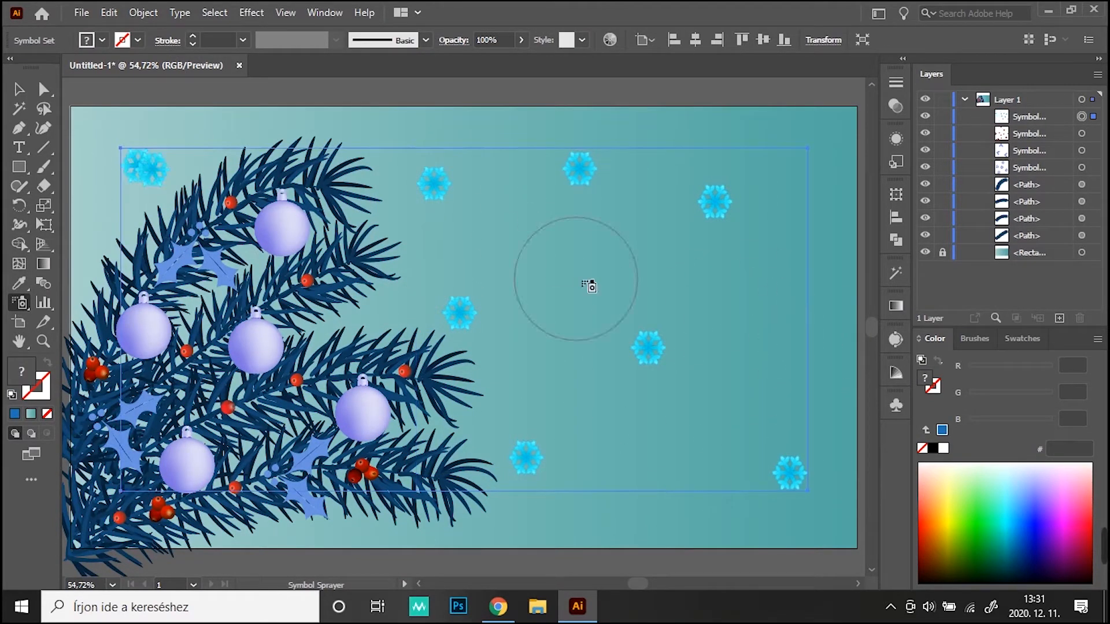
# Vary the snowflake sizes with the Symbol Sizer, enlarging the one in the middle of the open background most.
pyautogui.click(20, 303)
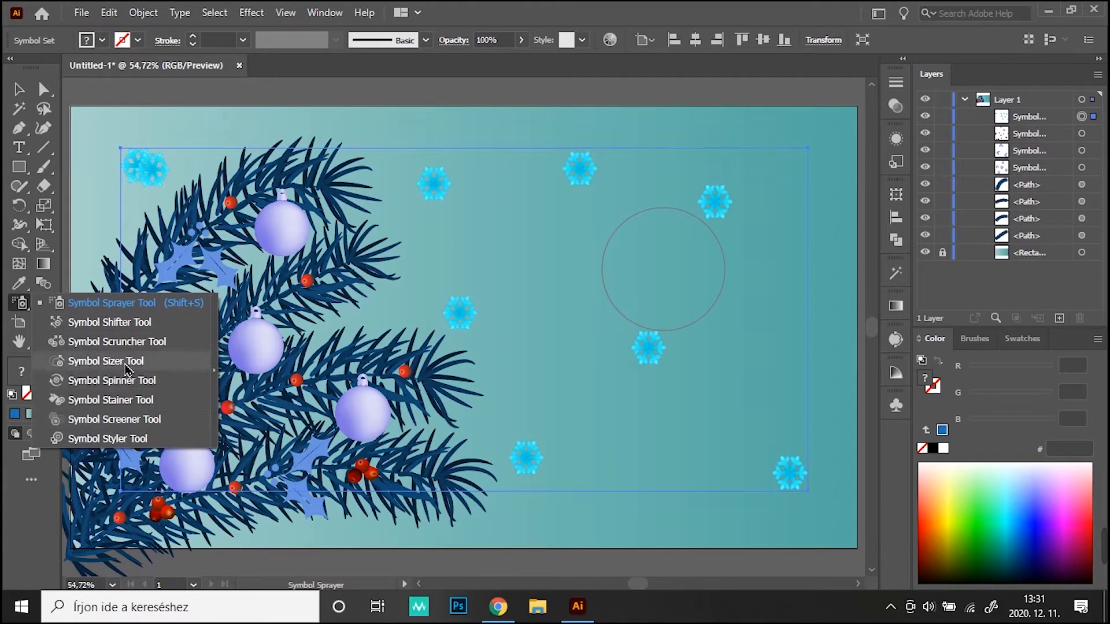
pyautogui.click(126, 366)
pyautogui.click(649, 347)
pyautogui.click(706, 213)
pyautogui.click(461, 312)
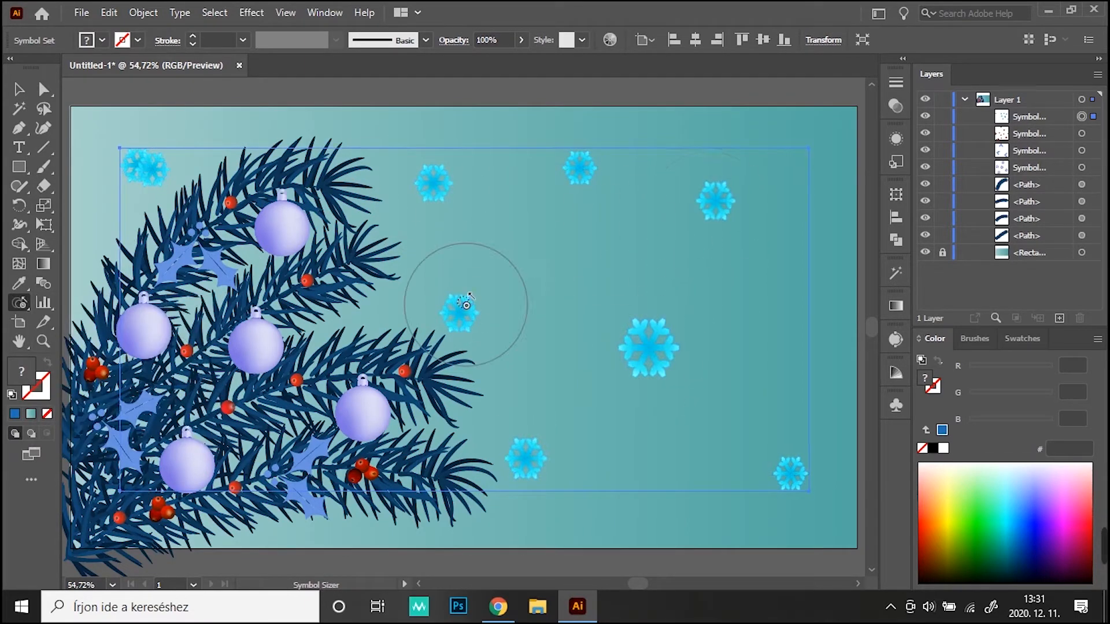
pyautogui.click(795, 466)
# Make the snowflakes partly transparent with the Symbol Screener, and undo the last screening stroke.
pyautogui.click(19, 303)
pyautogui.click(116, 421)
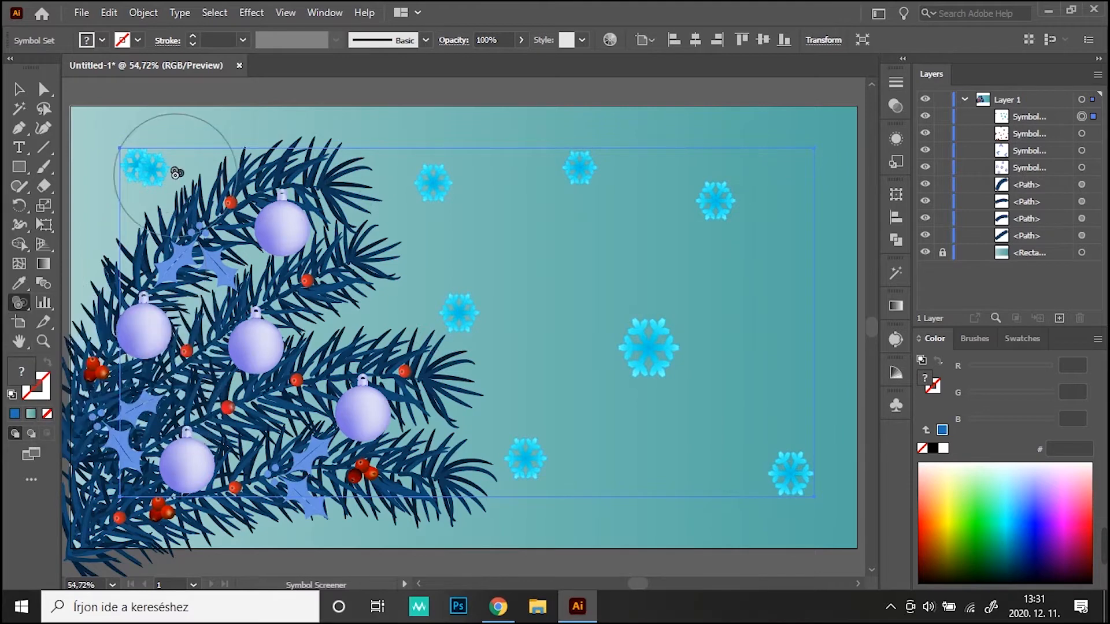
pyautogui.moveTo(663, 170); pyautogui.dragTo(439, 173)
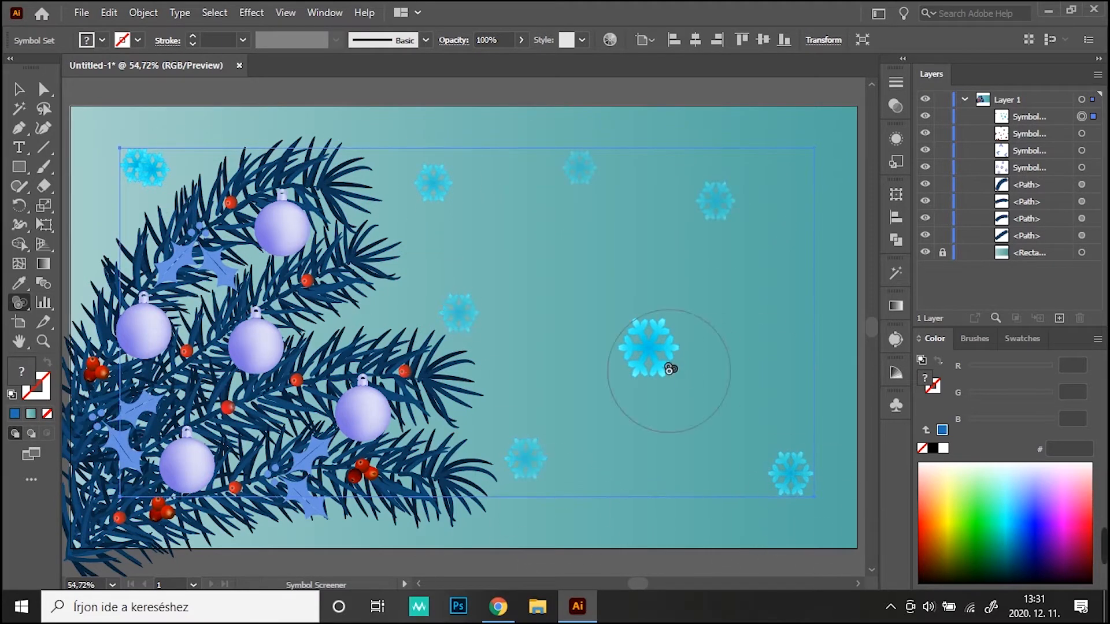
pyautogui.click(109, 12)
pyautogui.click(150, 30)
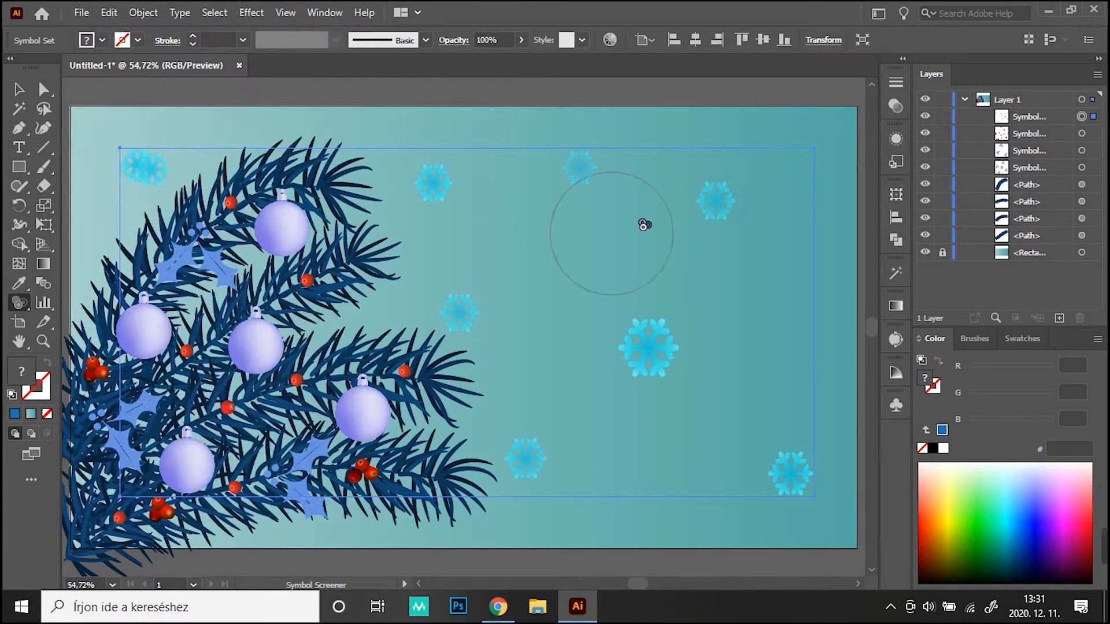
# Set the snowflake set's blending mode to Hard Light.
pyautogui.click(896, 109)
pyautogui.click(731, 100)
pyautogui.click(739, 286)
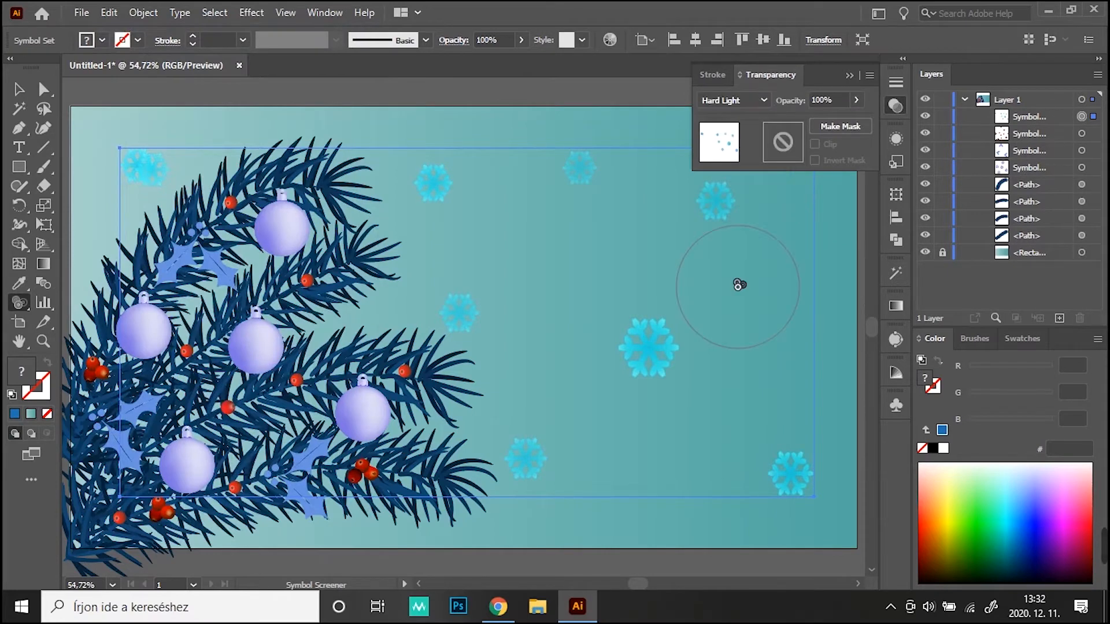
# Lower the snowflake set's opacity to 79% and deselect it.
pyautogui.click(856, 100)
pyautogui.moveTo(833, 126); pyautogui.dragTo(812, 123)
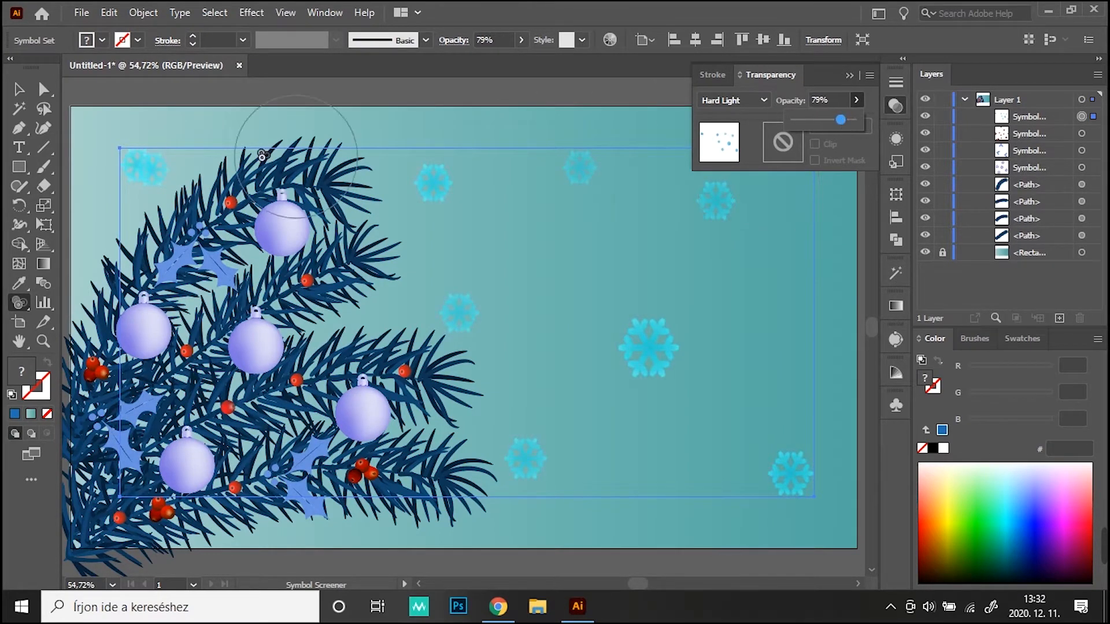
pyautogui.press('v')
pyautogui.click(258, 106)
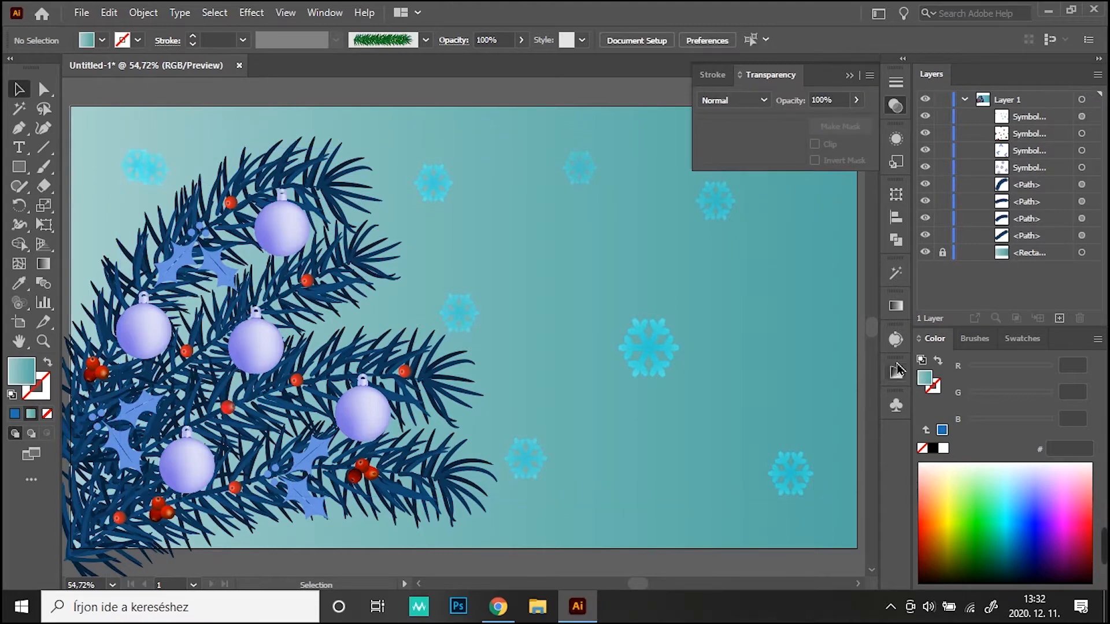
# Spray plain grey circle symbols across the open background and along the artboard's upper edge.
pyautogui.click(896, 405)
pyautogui.click(19, 302)
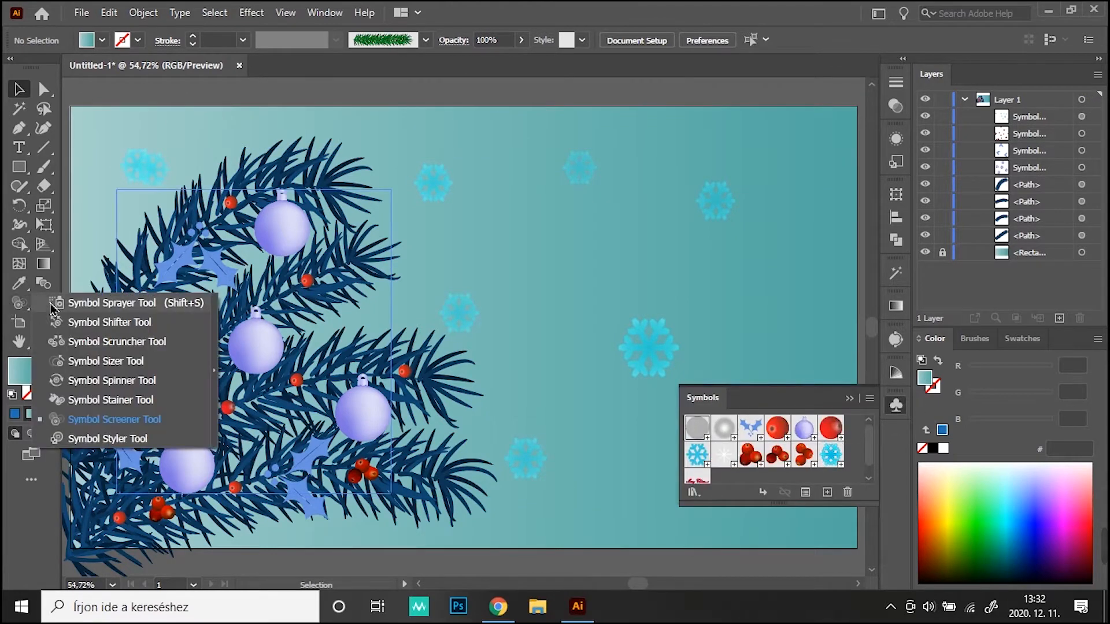
pyautogui.click(116, 297)
pyautogui.moveTo(793, 171)
pyautogui.mouseDown()
pyautogui.moveTo(824, 386)
pyautogui.moveTo(855, 402)
pyautogui.moveTo(516, 228)
pyautogui.moveTo(664, 357)
pyautogui.moveTo(502, 145)
pyautogui.moveTo(647, 210)
pyautogui.moveTo(642, 155)
pyautogui.moveTo(580, 469)
pyautogui.moveTo(530, 254)
pyautogui.moveTo(117, 170)
pyautogui.moveTo(174, 143)
pyautogui.moveTo(267, 125)
pyautogui.moveTo(508, 463)
pyautogui.moveTo(532, 245)
pyautogui.mouseUp()
# Enlarge the grey circles to varied sizes with the Symbol Sizer, keeping a few noticeably bigger than the rest.
pyautogui.click(19, 302)
pyautogui.click(69, 357)
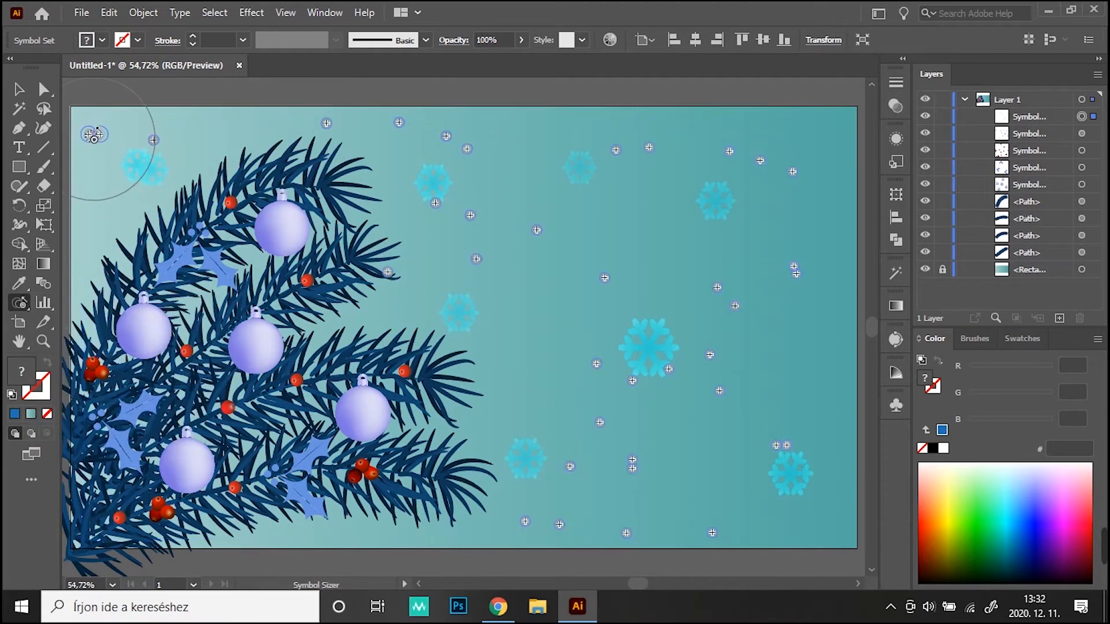
pyautogui.moveTo(322, 122)
pyautogui.mouseDown()
pyautogui.moveTo(504, 163)
pyautogui.moveTo(482, 160)
pyautogui.moveTo(480, 235)
pyautogui.moveTo(439, 228)
pyautogui.moveTo(514, 275)
pyautogui.moveTo(536, 237)
pyautogui.mouseUp()
pyautogui.moveTo(634, 153)
pyautogui.mouseDown()
pyautogui.moveTo(758, 151)
pyautogui.moveTo(788, 253)
pyautogui.moveTo(750, 299)
pyautogui.moveTo(715, 397)
pyautogui.moveTo(624, 397)
pyautogui.moveTo(586, 383)
pyautogui.moveTo(593, 437)
pyautogui.moveTo(620, 458)
pyautogui.moveTo(604, 503)
pyautogui.moveTo(566, 541)
pyautogui.moveTo(564, 502)
pyautogui.moveTo(632, 548)
pyautogui.moveTo(697, 543)
pyautogui.mouseUp()
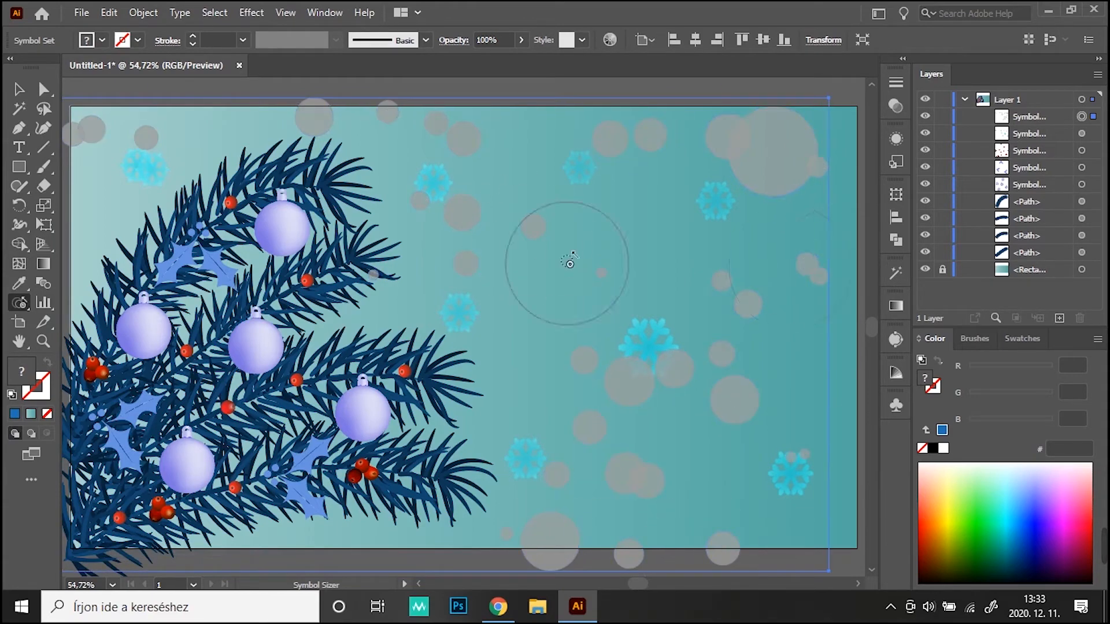
# Scale the circle set down proportionally to fit the artboard's height and move it slightly to the right.
pyautogui.click(19, 91)
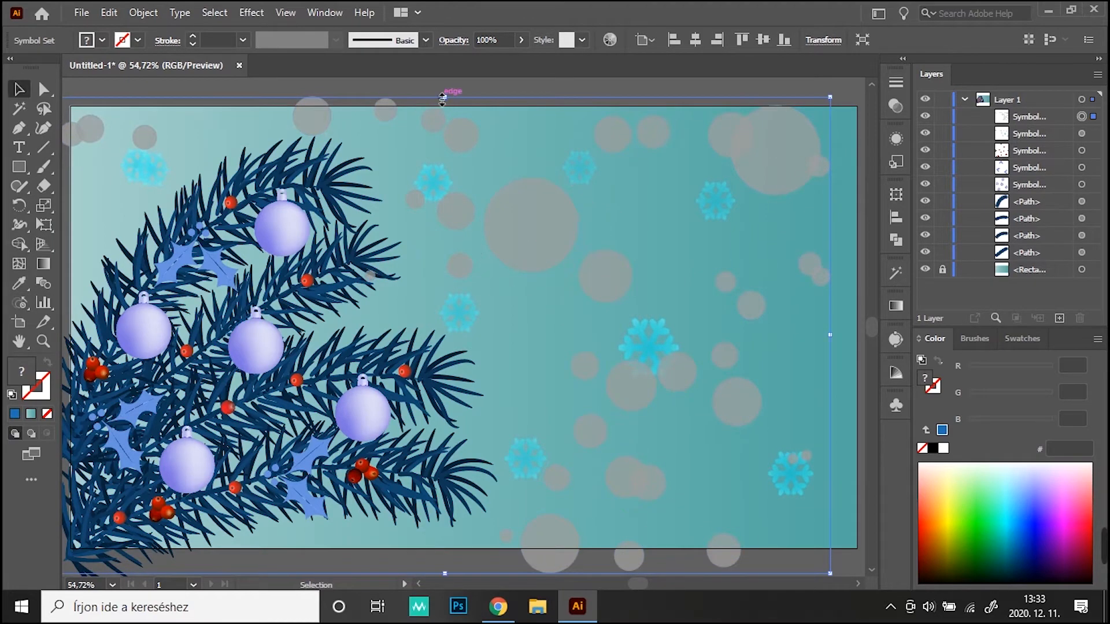
pyautogui.moveTo(444, 97); pyautogui.dragTo(444, 115)
pyautogui.moveTo(446, 572); pyautogui.dragTo(447, 543)
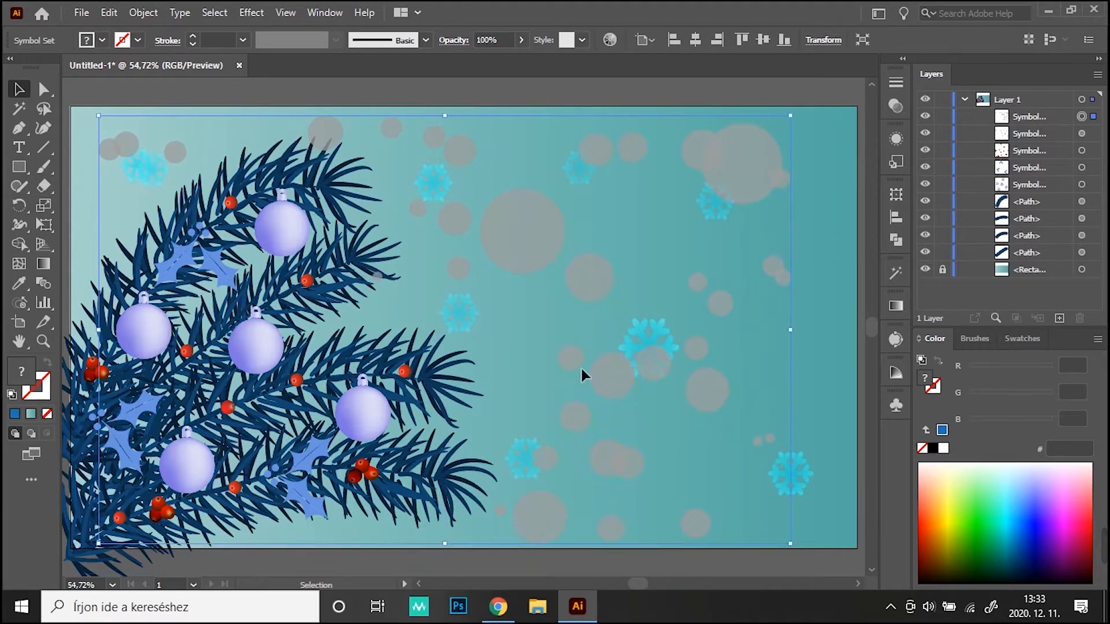
pyautogui.moveTo(523, 240); pyautogui.dragTo(562, 245)
# Set the circle set's blending mode to Hard Light and its opacity to 100%.
pyautogui.click(895, 105)
pyautogui.click(732, 100)
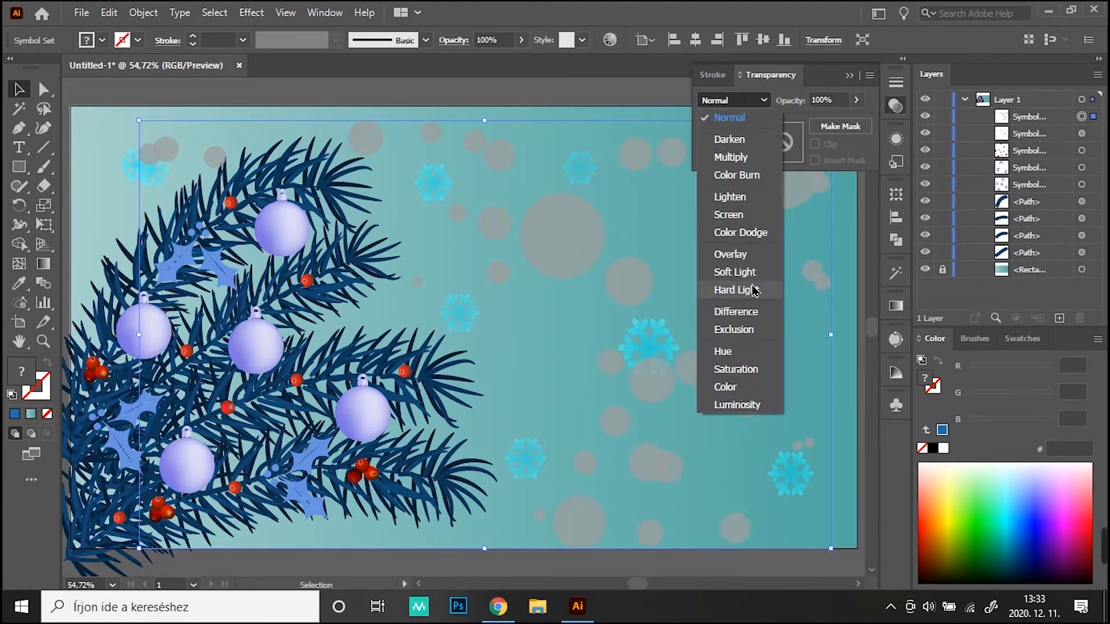
pyautogui.click(737, 287)
pyautogui.click(856, 101)
pyautogui.moveTo(845, 128); pyautogui.dragTo(858, 121)
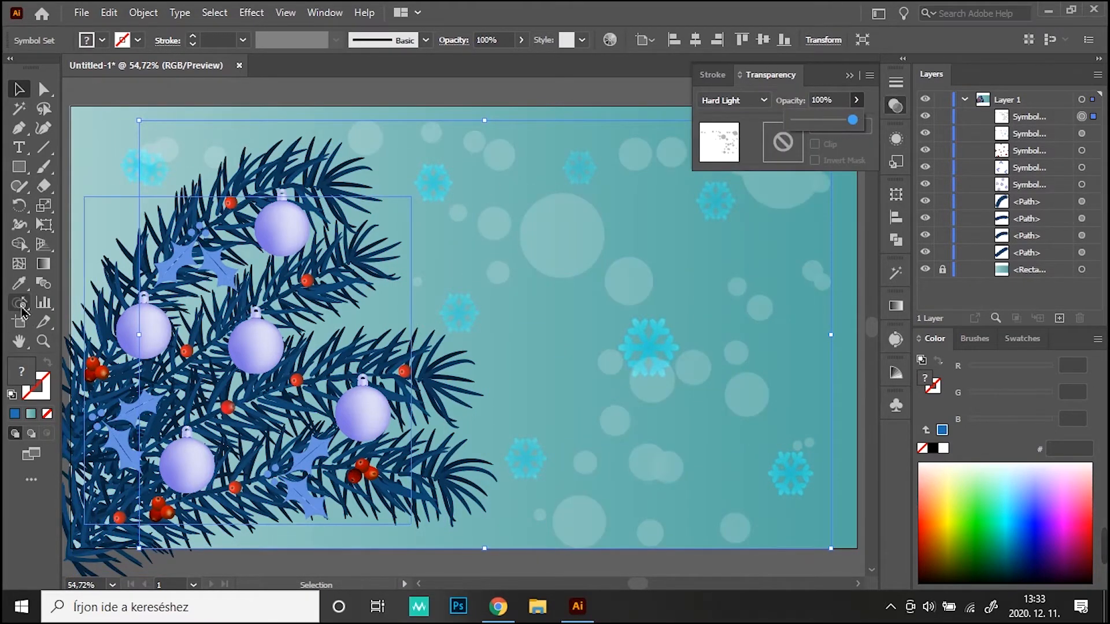
# Fade individual circles to varied transparency with the Symbol Screener, and deselect the set.
pyautogui.click(19, 302)
pyautogui.click(113, 424)
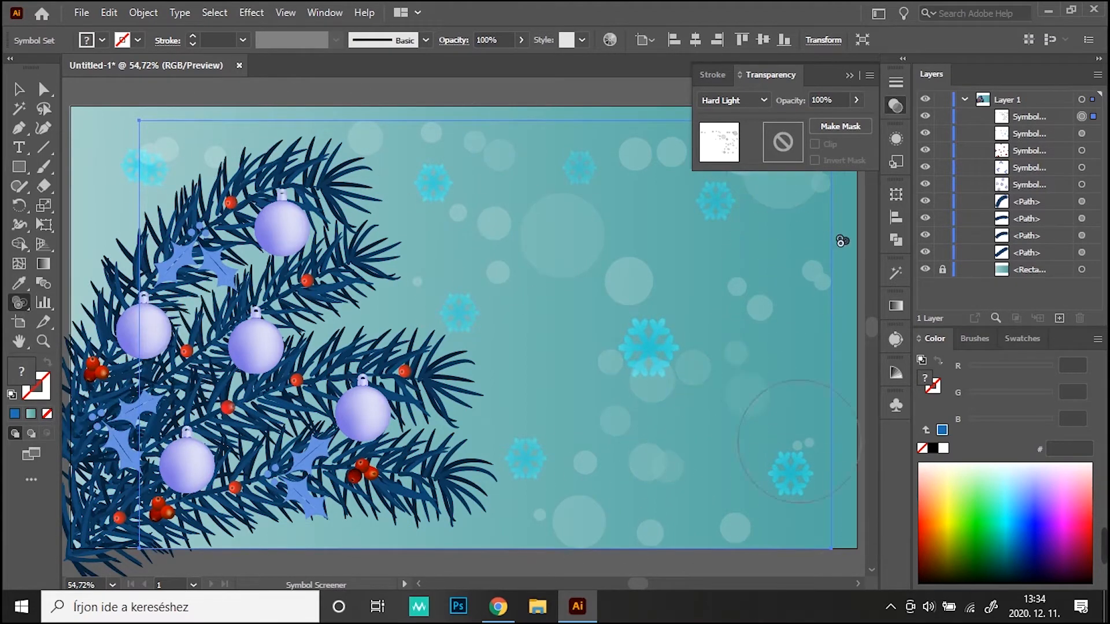
pyautogui.click(723, 151)
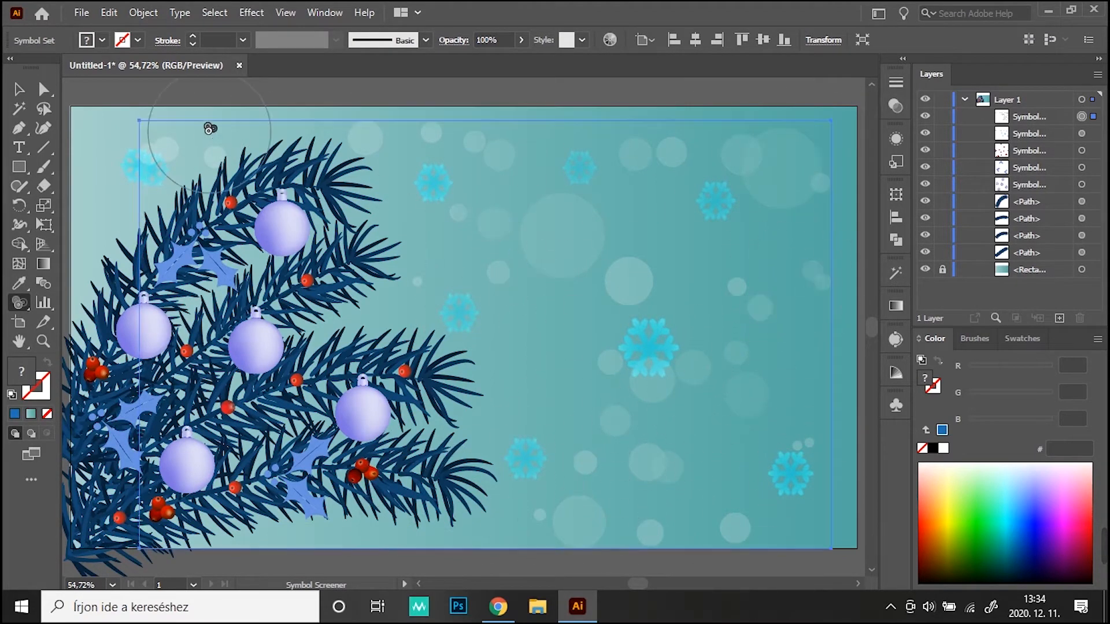
pyautogui.moveTo(732, 527); pyautogui.dragTo(766, 279)
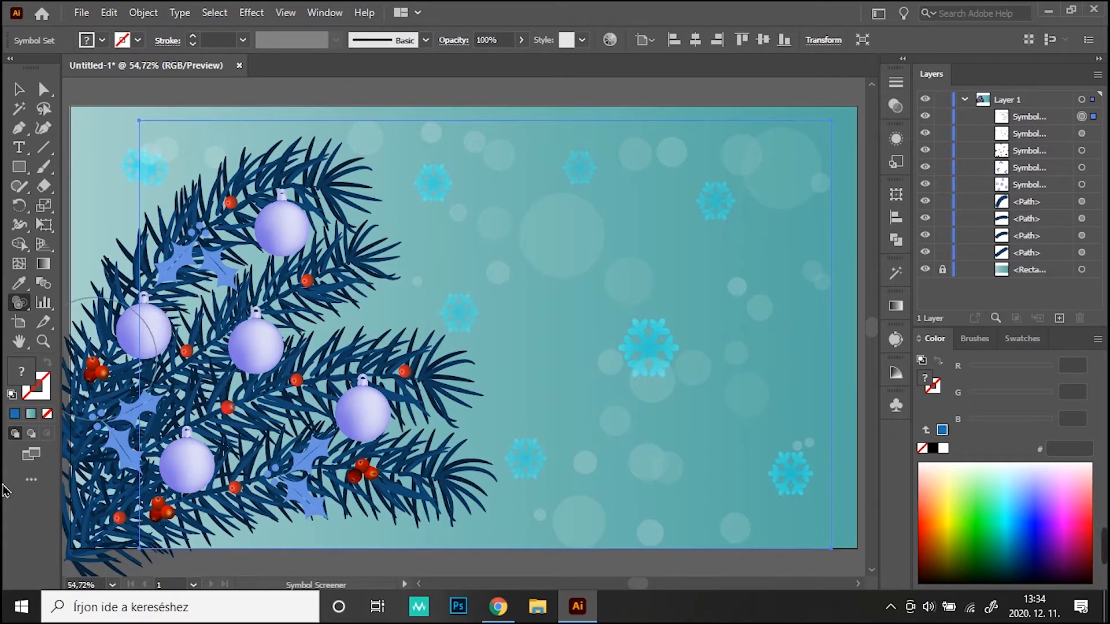
pyautogui.press('v')
pyautogui.click(119, 95)
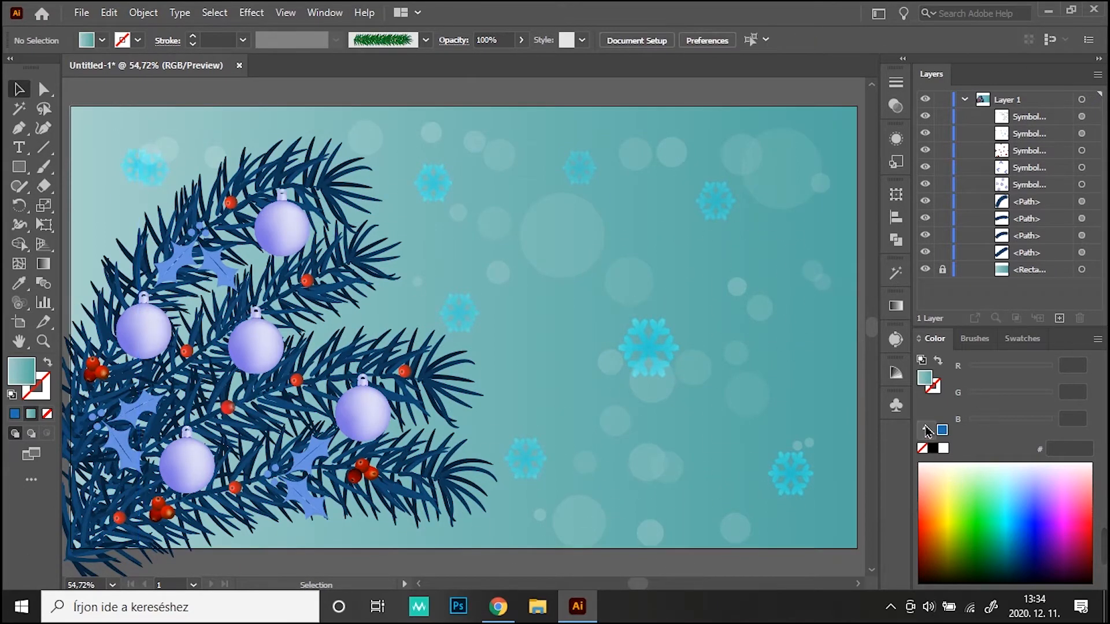
# Spray small glowing white dot symbols as snow over the open background and along the artboard's upper edge.
pyautogui.click(902, 406)
pyautogui.moveTo(19, 303)
pyautogui.mouseDown()
pyautogui.moveTo(87, 421)
pyautogui.moveTo(86, 300)
pyautogui.mouseUp()
pyautogui.moveTo(422, 240)
pyautogui.mouseDown()
pyautogui.moveTo(527, 205)
pyautogui.moveTo(520, 156)
pyautogui.mouseUp()
pyautogui.moveTo(747, 180)
pyautogui.mouseDown()
pyautogui.moveTo(631, 357)
pyautogui.moveTo(590, 208)
pyautogui.mouseUp()
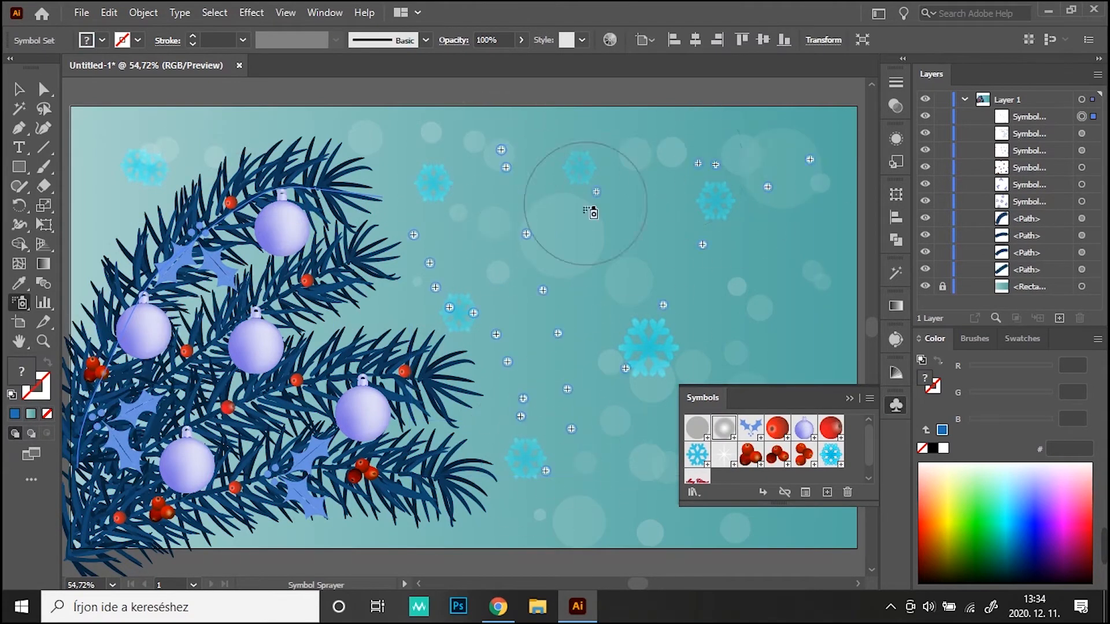
pyautogui.moveTo(834, 218)
pyautogui.mouseDown()
pyautogui.moveTo(723, 287)
pyautogui.moveTo(688, 272)
pyautogui.mouseUp()
pyautogui.moveTo(117, 138)
pyautogui.mouseDown()
pyautogui.moveTo(169, 154)
pyautogui.moveTo(325, 116)
pyautogui.moveTo(387, 129)
pyautogui.moveTo(723, 136)
pyautogui.mouseUp()
pyautogui.moveTo(747, 433); pyautogui.dragTo(674, 515)
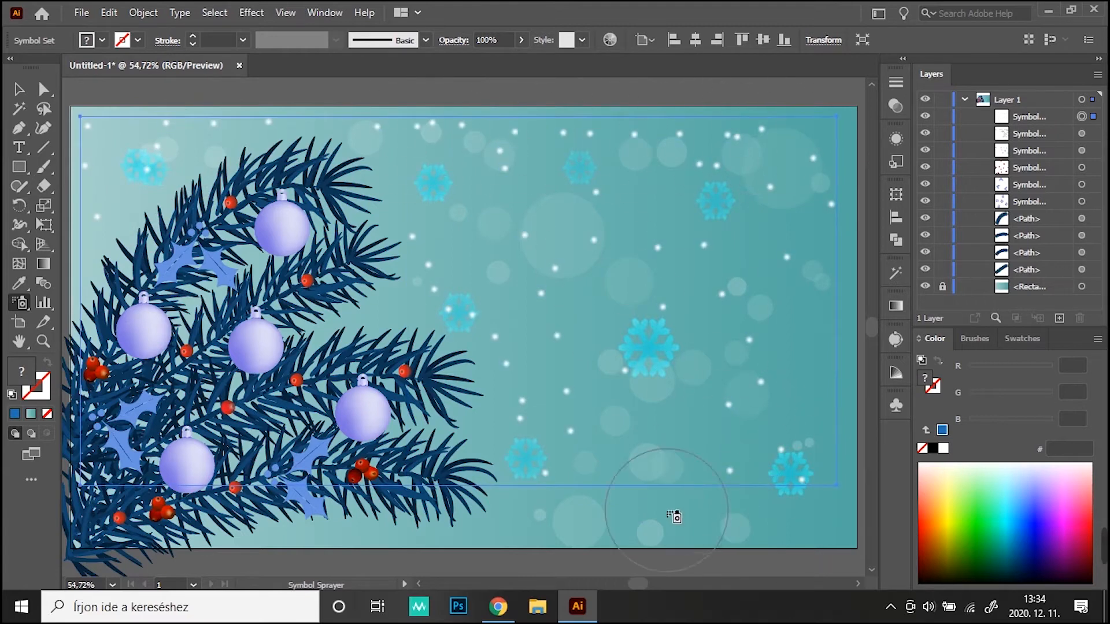
# Enlarge the glowing white dots to varied sizes with the Symbol Sizer across the background.
pyautogui.moveTo(19, 302)
pyautogui.mouseDown()
pyautogui.moveTo(86, 451)
pyautogui.moveTo(94, 382)
pyautogui.moveTo(120, 369)
pyautogui.mouseUp()
pyautogui.click(121, 365)
pyautogui.moveTo(115, 156)
pyautogui.mouseDown()
pyautogui.moveTo(137, 148)
pyautogui.moveTo(503, 187)
pyautogui.moveTo(722, 173)
pyautogui.mouseUp()
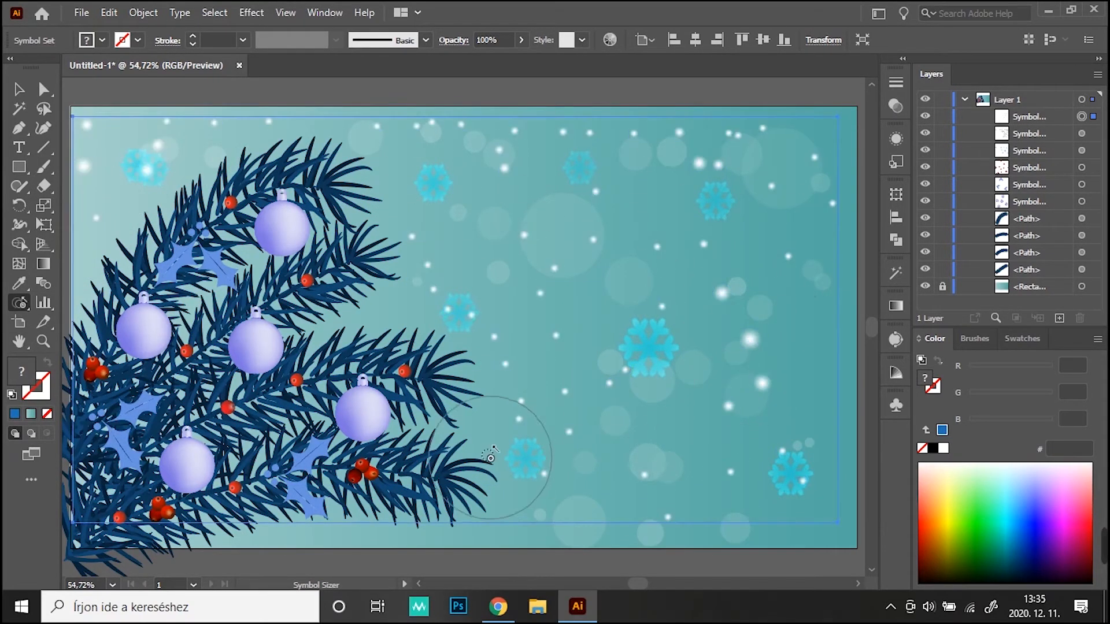
pyautogui.moveTo(479, 358)
pyautogui.mouseDown()
pyautogui.moveTo(456, 289)
pyautogui.moveTo(416, 243)
pyautogui.moveTo(581, 123)
pyautogui.moveTo(809, 174)
pyautogui.moveTo(833, 196)
pyautogui.moveTo(779, 462)
pyautogui.moveTo(639, 508)
pyautogui.moveTo(532, 408)
pyautogui.moveTo(537, 293)
pyautogui.moveTo(525, 235)
pyautogui.moveTo(598, 227)
pyautogui.moveTo(662, 247)
pyautogui.moveTo(673, 314)
pyautogui.moveTo(604, 466)
pyautogui.moveTo(706, 523)
pyautogui.moveTo(665, 128)
pyautogui.mouseUp()
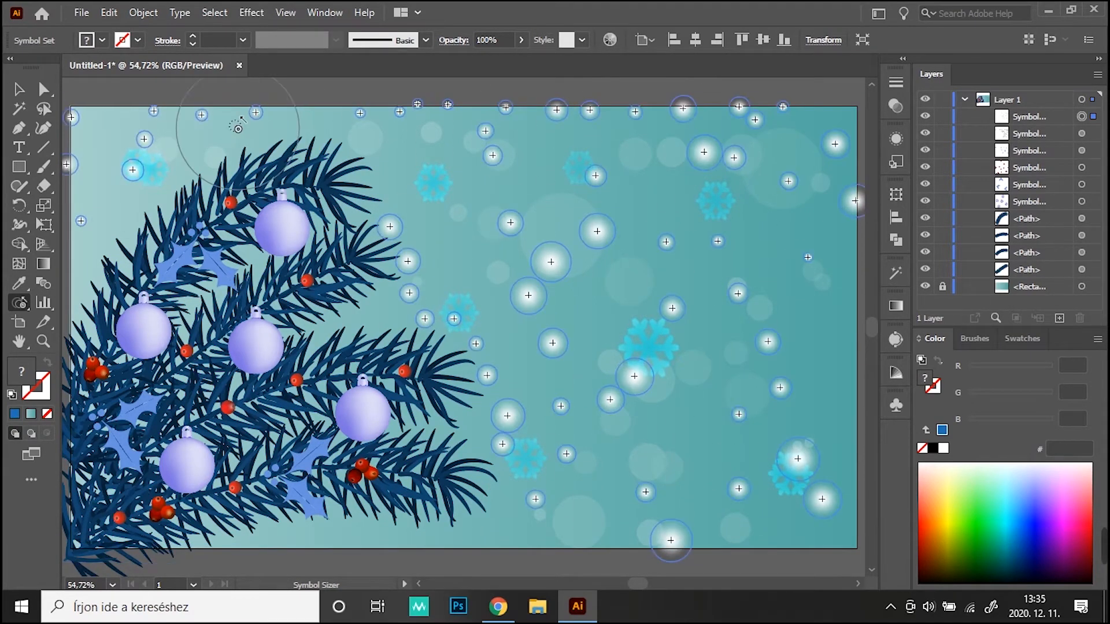
# Scale the glowing dot set down proportionally so it fits inside the artboard.
pyautogui.press('v')
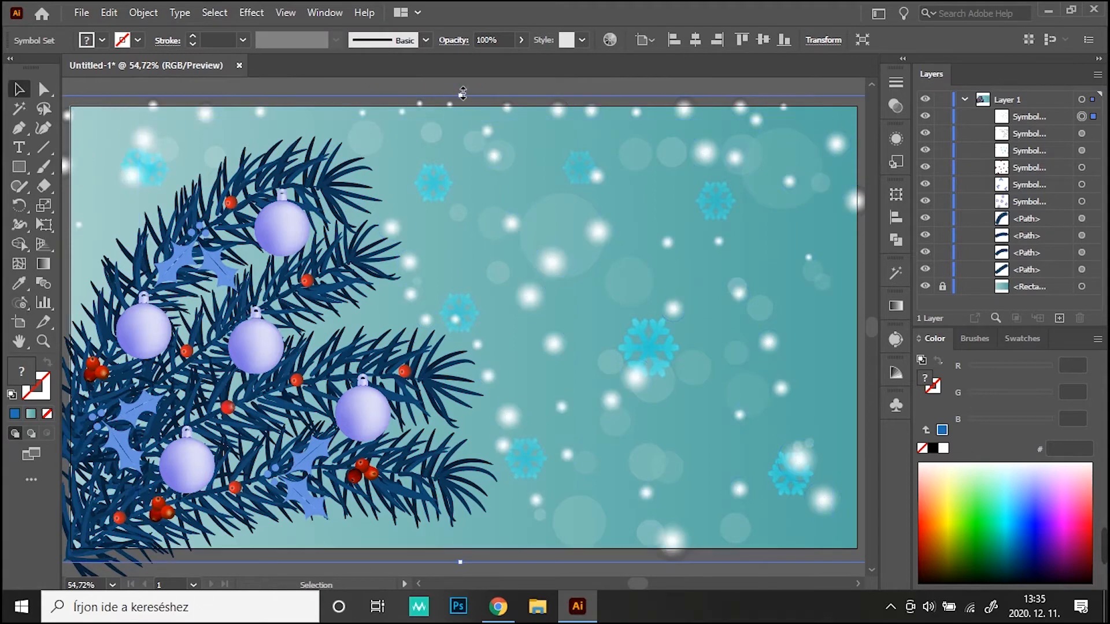
pyautogui.moveTo(463, 94); pyautogui.dragTo(460, 135)
pyautogui.moveTo(461, 564); pyautogui.dragTo(460, 537)
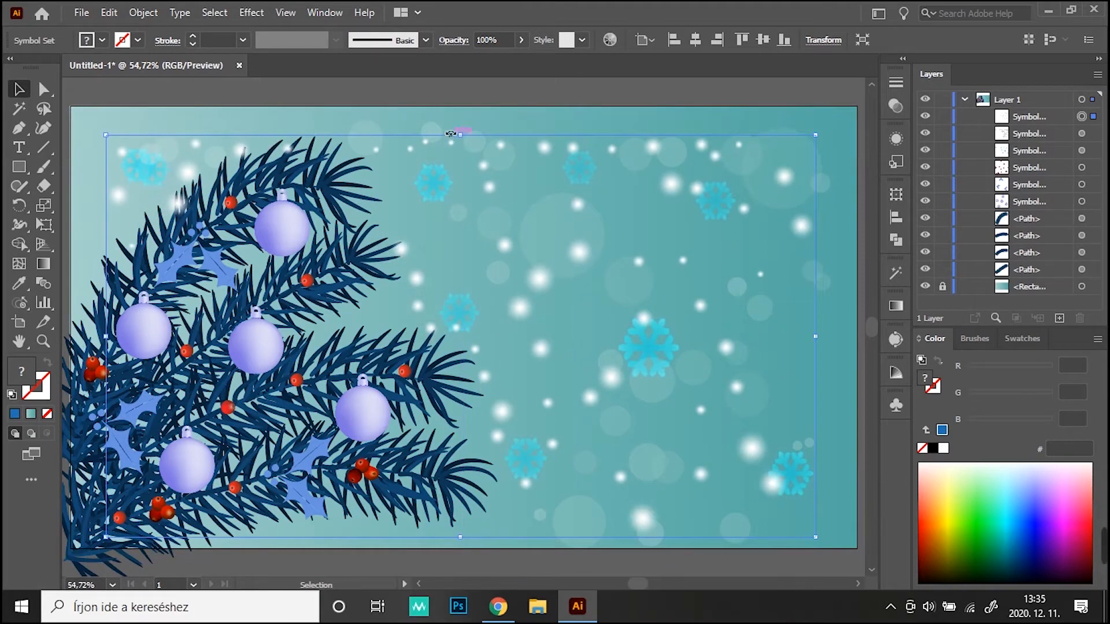
pyautogui.moveTo(451, 133); pyautogui.dragTo(460, 121)
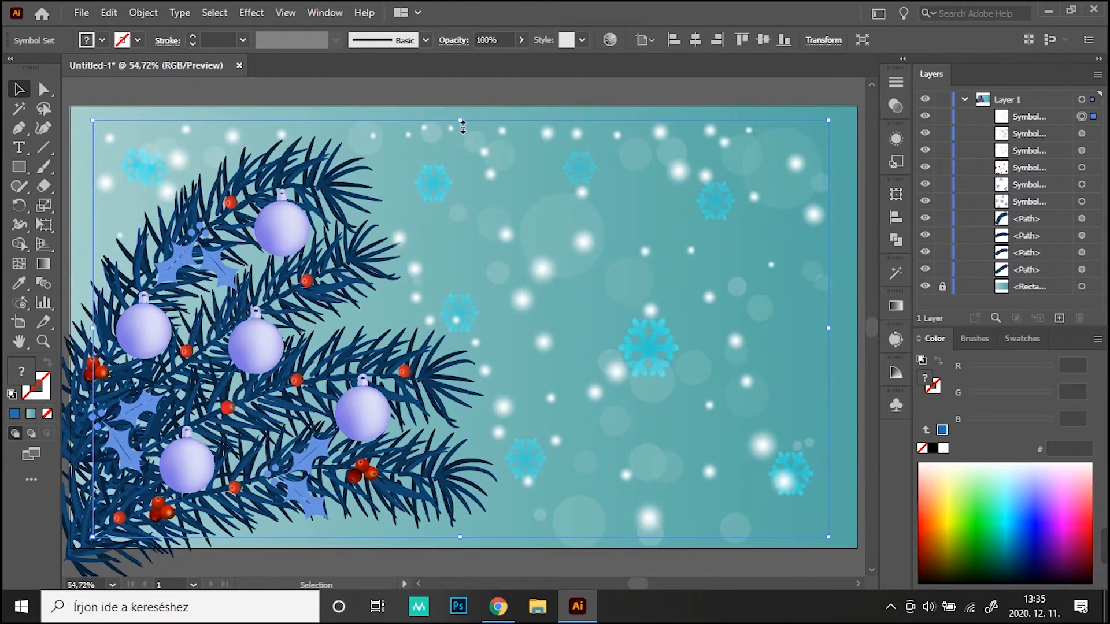
# Select the translucent circle set together with the glowing dots and enlarge both toward the artboard's right edge.
pyautogui.keyDown('shift'); pyautogui.click(468, 124); pyautogui.keyUp('shift')
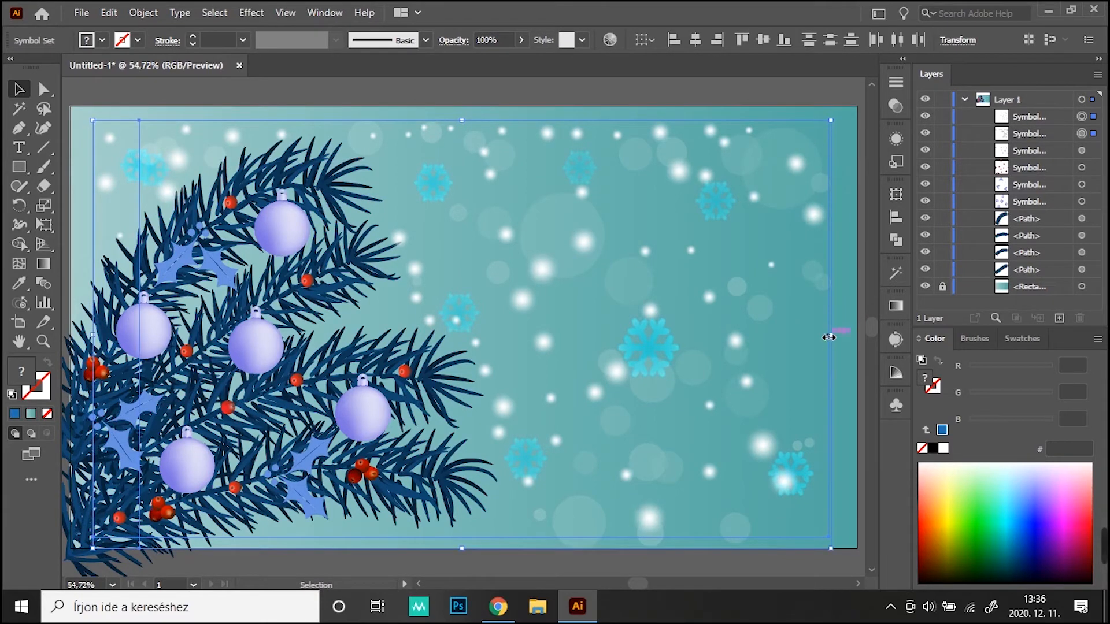
pyautogui.moveTo(831, 335); pyautogui.dragTo(851, 338)
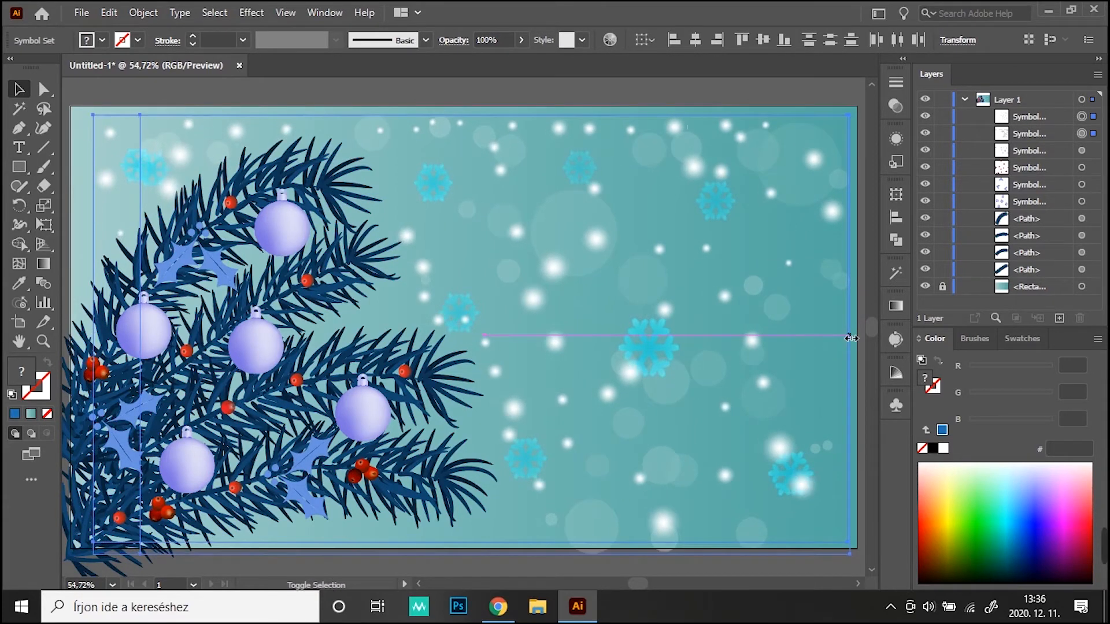
pyautogui.click(806, 92)
# Select only the glowing dot set and try to change its blending mode to Soft Light.
pyautogui.click(1093, 117)
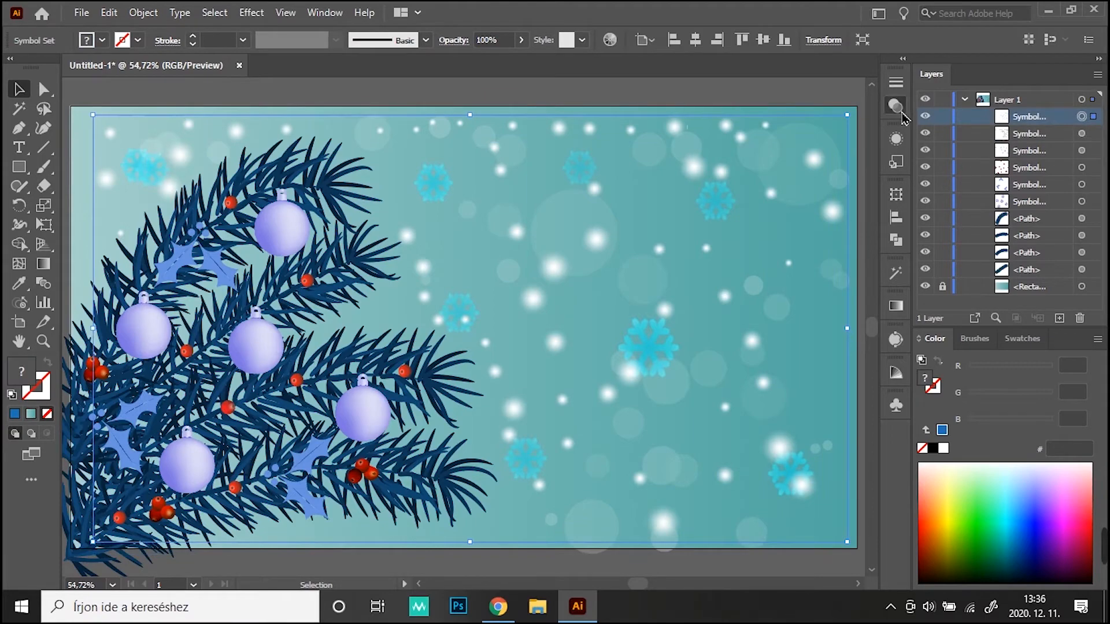
pyautogui.click(896, 105)
pyautogui.click(733, 100)
pyautogui.click(754, 265)
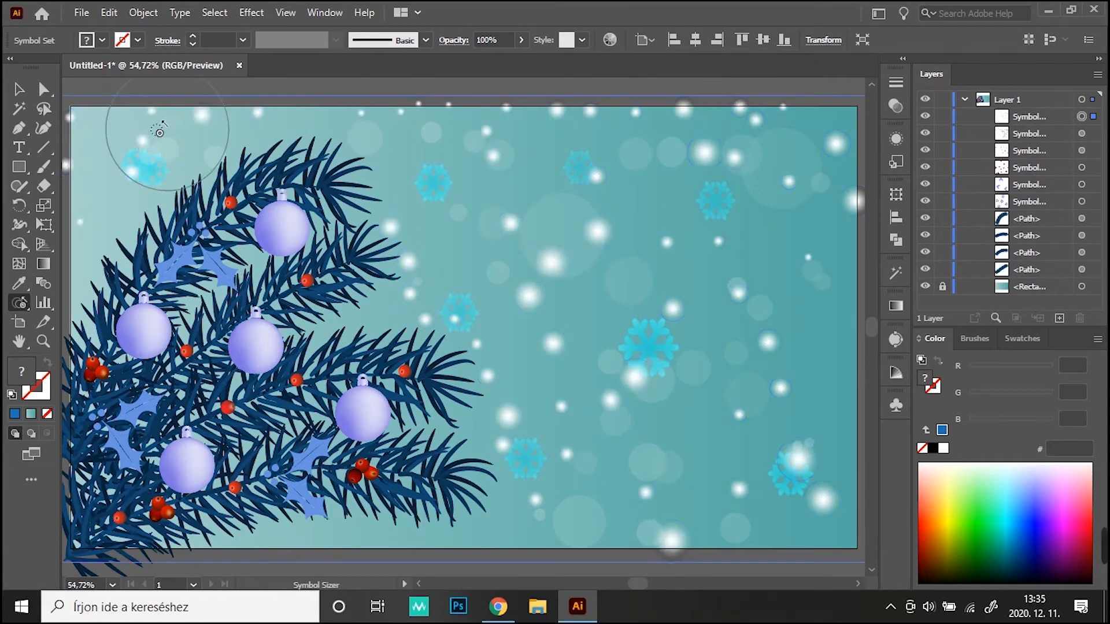
# Shrink the oversized glowing dot set proportionally until its upper and lower edges lie within the artboard.
pyautogui.press('v')
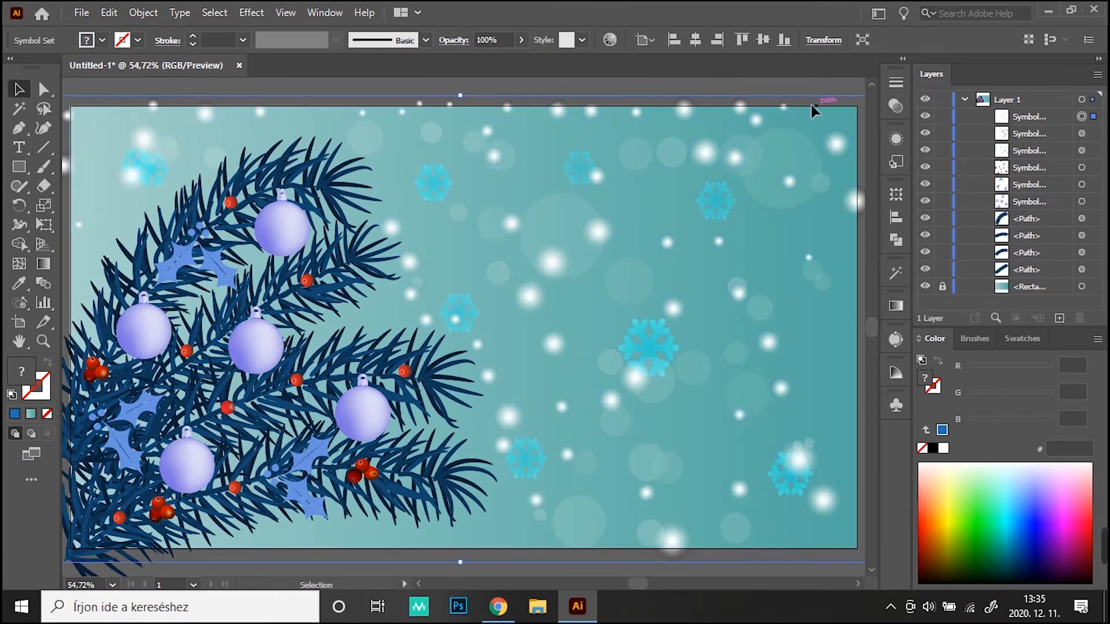
pyautogui.moveTo(462, 94); pyautogui.dragTo(460, 135)
pyautogui.moveTo(460, 562); pyautogui.dragTo(460, 537)
pyautogui.moveTo(461, 134); pyautogui.dragTo(460, 120)
# Add the translucent circle set to the selection, stretch both sets proportionally toward the artboard's right edge, and deselect them.
pyautogui.keyDown('shift'); pyautogui.click(74, 289); pyautogui.keyUp('shift')
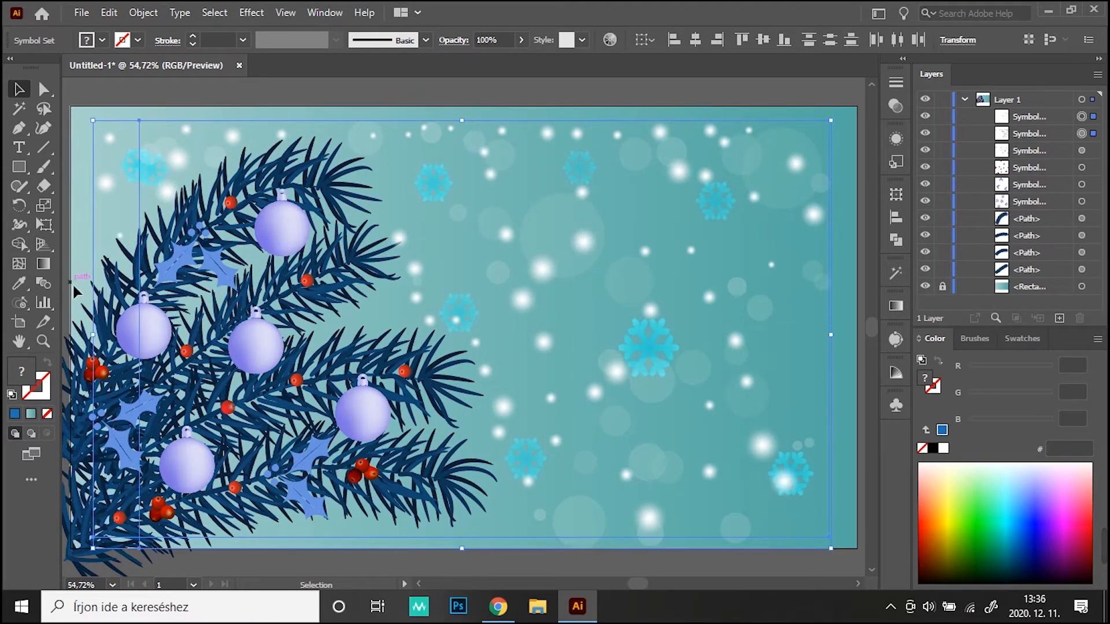
pyautogui.moveTo(831, 336); pyautogui.dragTo(851, 338)
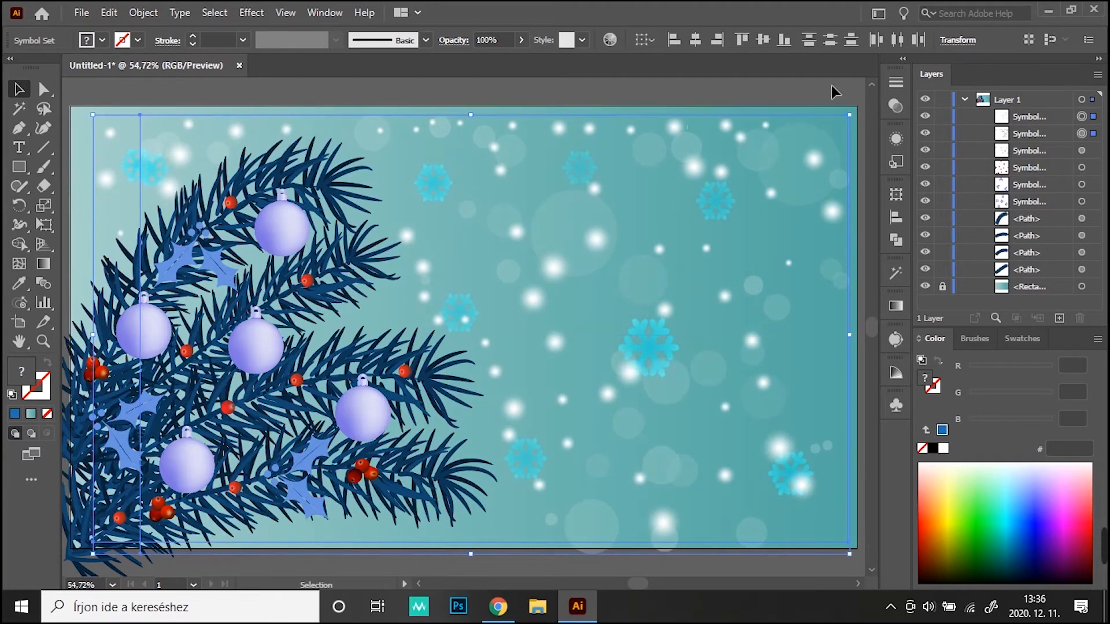
pyautogui.click(109, 96)
# Set the glowing dot set's blending mode to Soft Light and deselect it.
pyautogui.click(1082, 117)
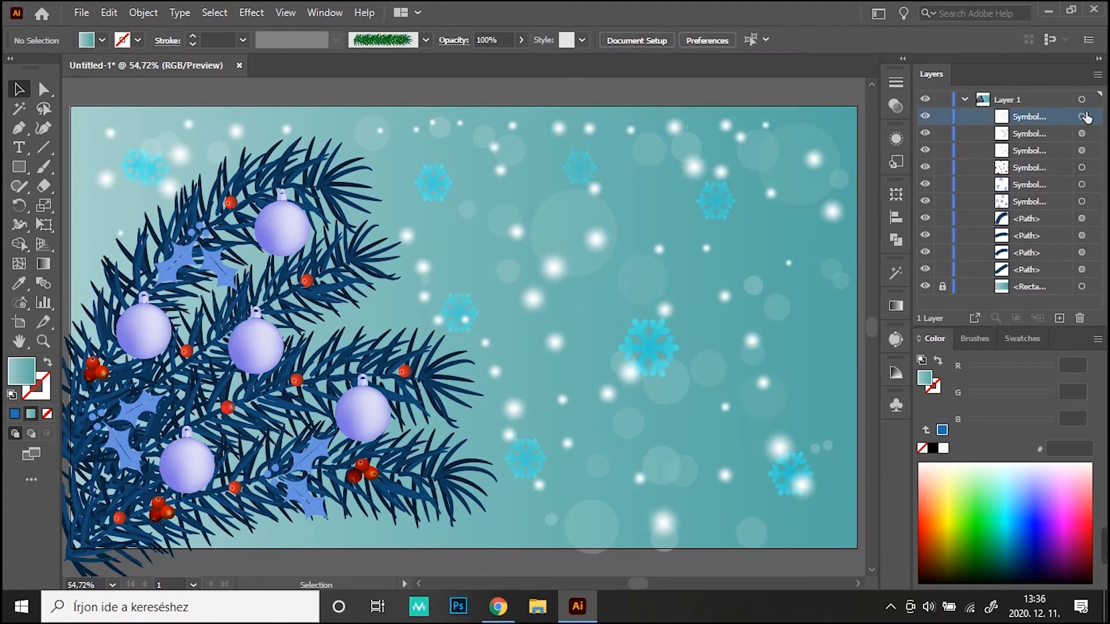
pyautogui.click(895, 106)
pyautogui.click(727, 103)
pyautogui.click(754, 272)
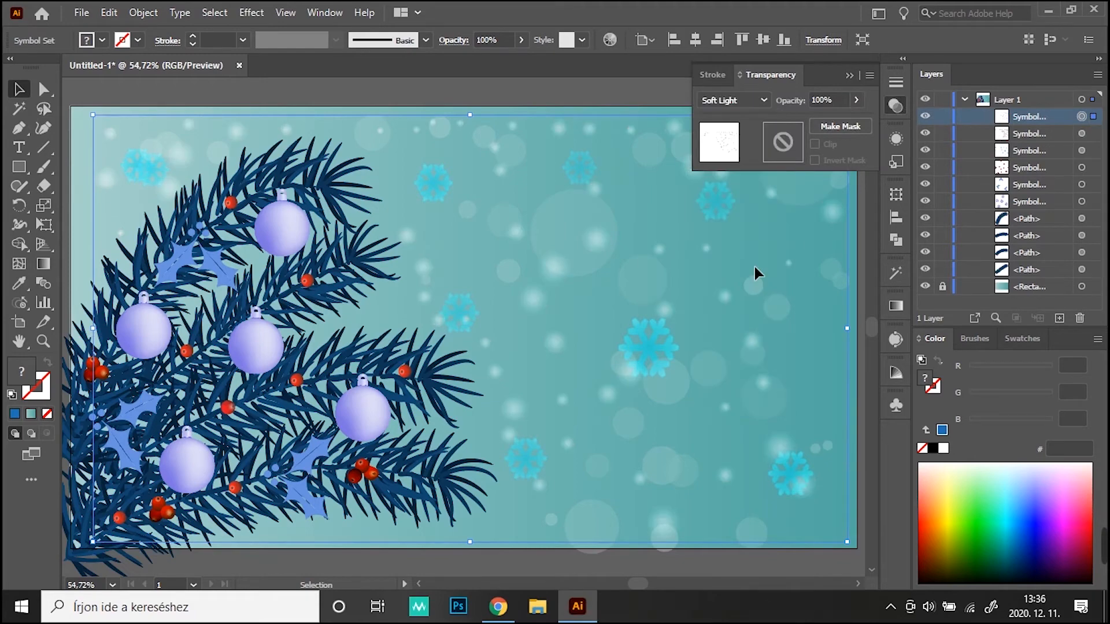
pyautogui.click(487, 87)
pyautogui.click(849, 75)
# Spray small white star sparkle symbols over the pine branches.
pyautogui.click(895, 405)
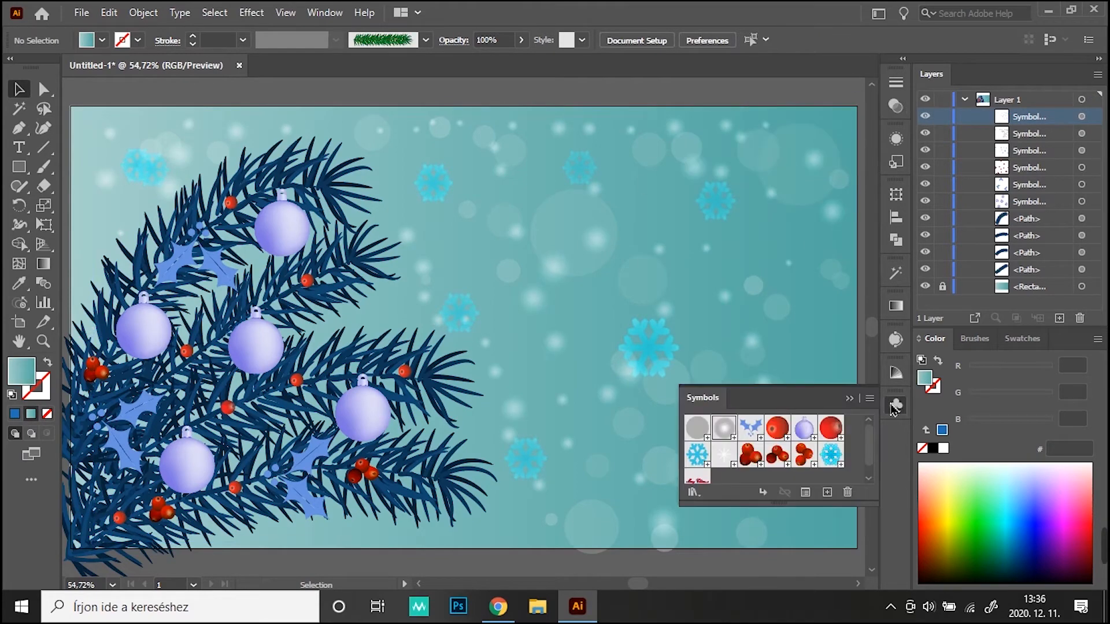
pyautogui.click(720, 452)
pyautogui.click(20, 302)
pyautogui.click(227, 377)
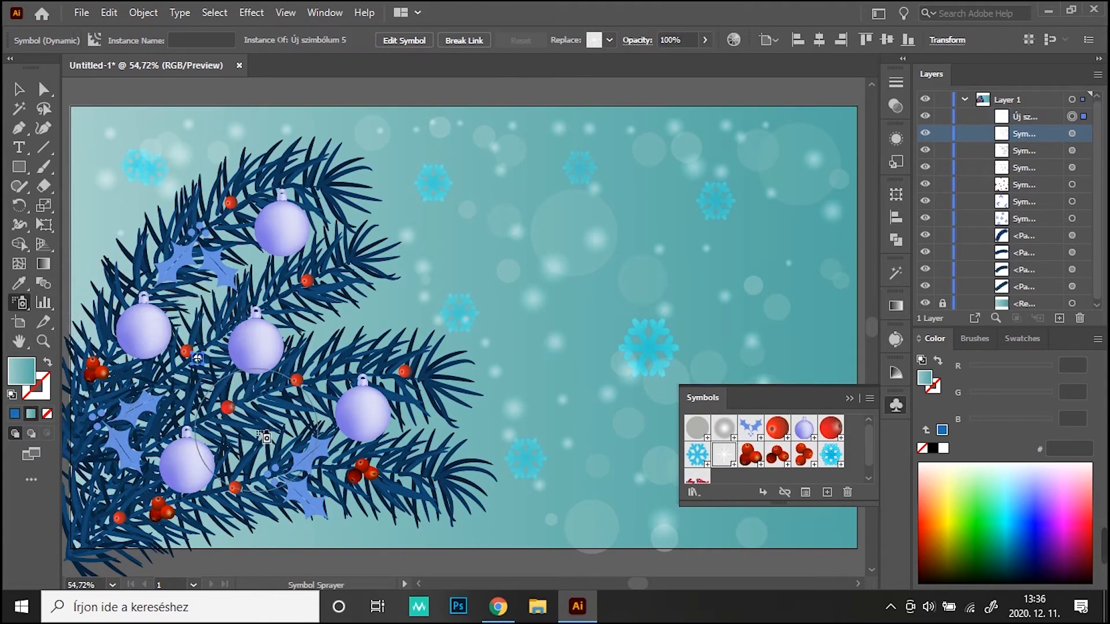
pyautogui.moveTo(398, 480)
pyautogui.mouseDown()
pyautogui.moveTo(88, 424)
pyautogui.moveTo(100, 524)
pyautogui.mouseUp()
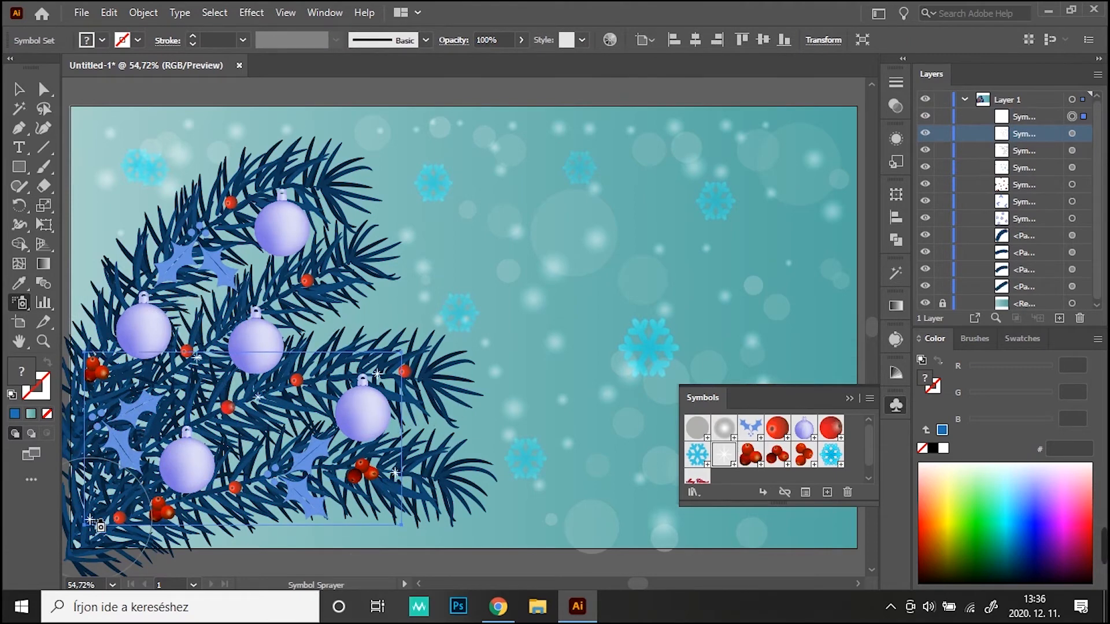
pyautogui.moveTo(156, 280)
pyautogui.mouseDown()
pyautogui.moveTo(303, 211)
pyautogui.moveTo(305, 191)
pyautogui.moveTo(293, 305)
pyautogui.moveTo(368, 274)
pyautogui.moveTo(108, 431)
pyautogui.moveTo(165, 384)
pyautogui.moveTo(226, 490)
pyautogui.moveTo(255, 490)
pyautogui.moveTo(96, 355)
pyautogui.moveTo(174, 486)
pyautogui.moveTo(138, 405)
pyautogui.mouseUp()
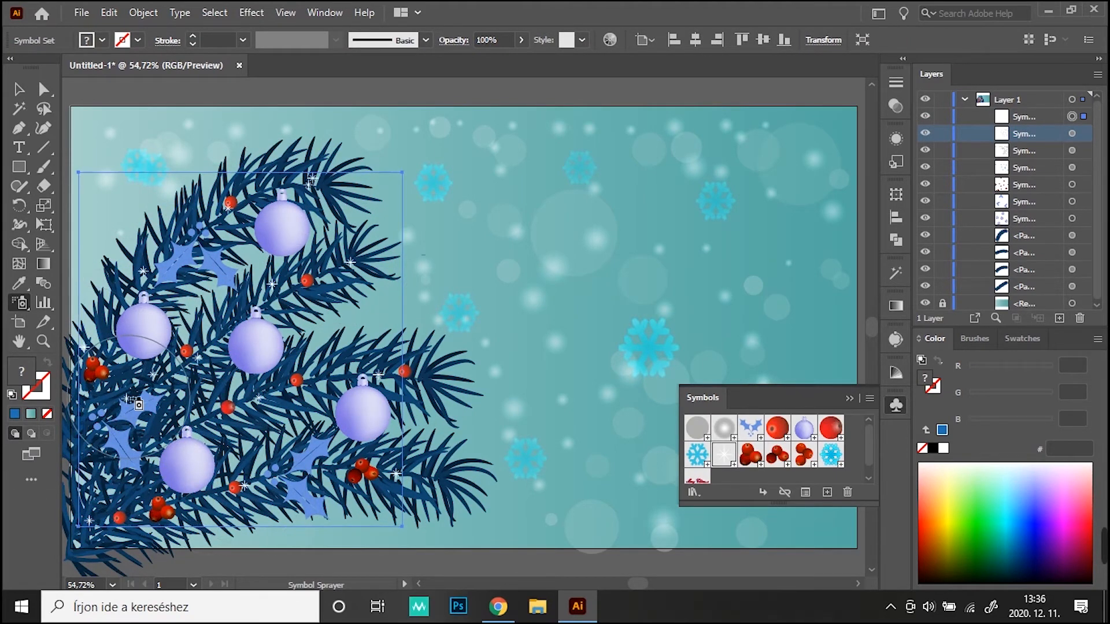
# Enlarge the star sparkles on the branches to varied sizes with the Symbol Sizer.
pyautogui.click(25, 308)
pyautogui.click(152, 366)
pyautogui.moveTo(142, 364)
pyautogui.mouseDown()
pyautogui.moveTo(134, 353)
pyautogui.moveTo(227, 230)
pyautogui.moveTo(289, 185)
pyautogui.moveTo(376, 358)
pyautogui.moveTo(353, 492)
pyautogui.moveTo(93, 520)
pyautogui.moveTo(110, 450)
pyautogui.moveTo(157, 372)
pyautogui.moveTo(93, 376)
pyautogui.moveTo(162, 190)
pyautogui.moveTo(375, 260)
pyautogui.moveTo(341, 164)
pyautogui.moveTo(310, 149)
pyautogui.mouseUp()
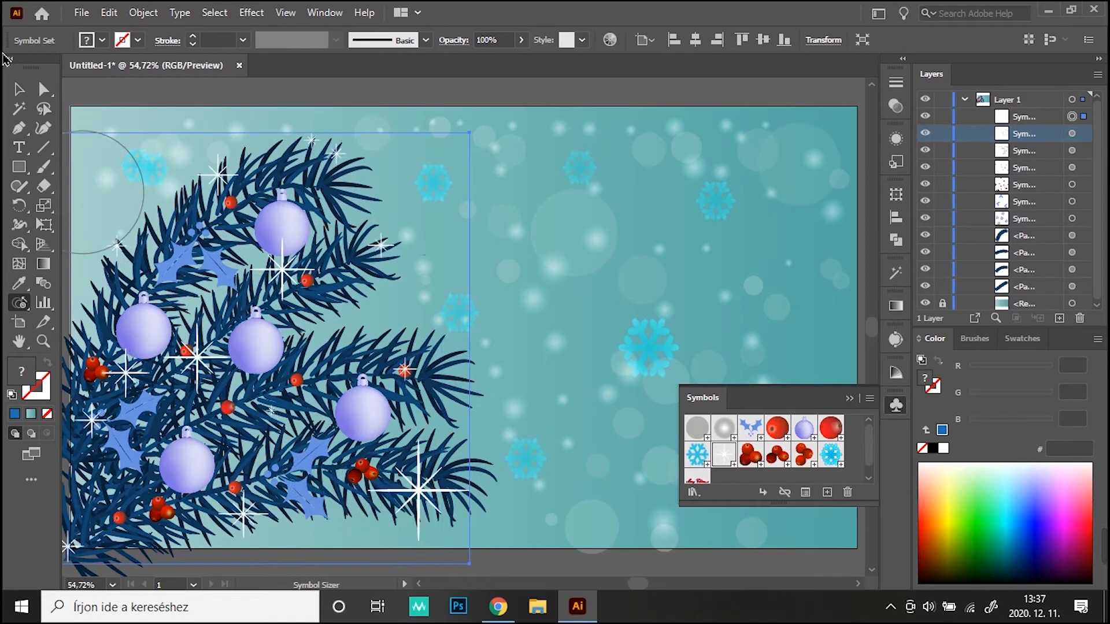
# Reposition the star sparkles along the lower and middle branches with the Symbol Shifter.
pyautogui.moveTo(418, 479); pyautogui.dragTo(416, 477)
pyautogui.moveTo(253, 522); pyautogui.dragTo(262, 502)
pyautogui.moveTo(78, 553); pyautogui.dragTo(96, 537)
pyautogui.moveTo(103, 454)
pyautogui.mouseDown()
pyautogui.moveTo(132, 375)
pyautogui.moveTo(211, 352)
pyautogui.mouseUp()
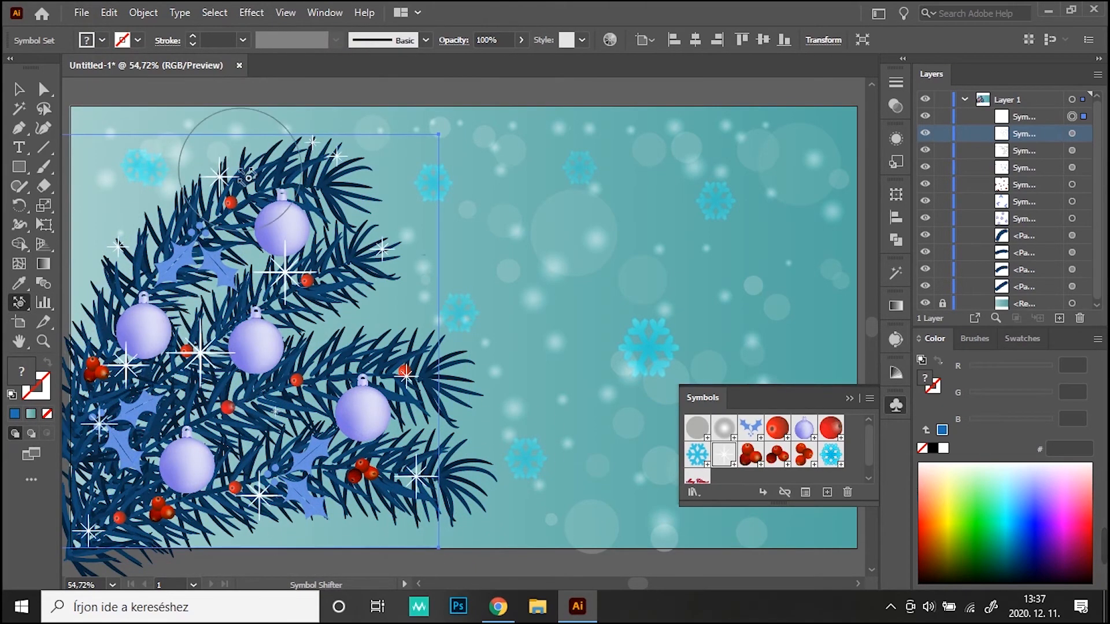
# Shift the star sparkles near the upper branch tips onto the needles and enlarge them with the Symbol Sizer.
pyautogui.moveTo(237, 167); pyautogui.dragTo(230, 193)
pyautogui.moveTo(322, 142); pyautogui.dragTo(321, 173)
pyautogui.moveTo(368, 288); pyautogui.dragTo(307, 268)
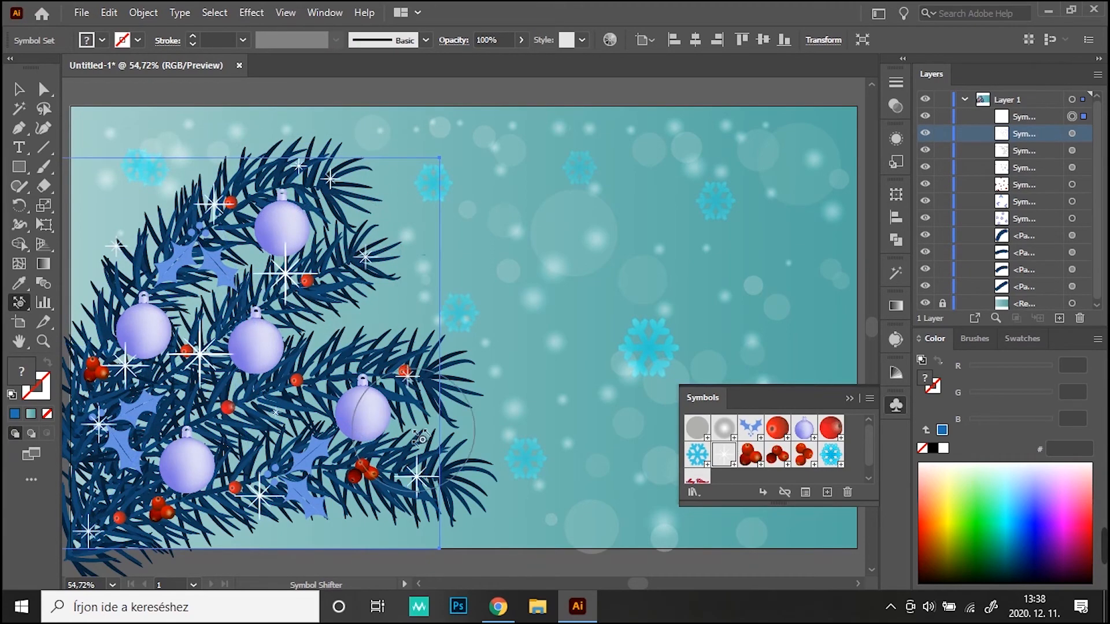
pyautogui.moveTo(19, 302); pyautogui.dragTo(81, 360)
pyautogui.click(328, 181)
pyautogui.click(358, 219)
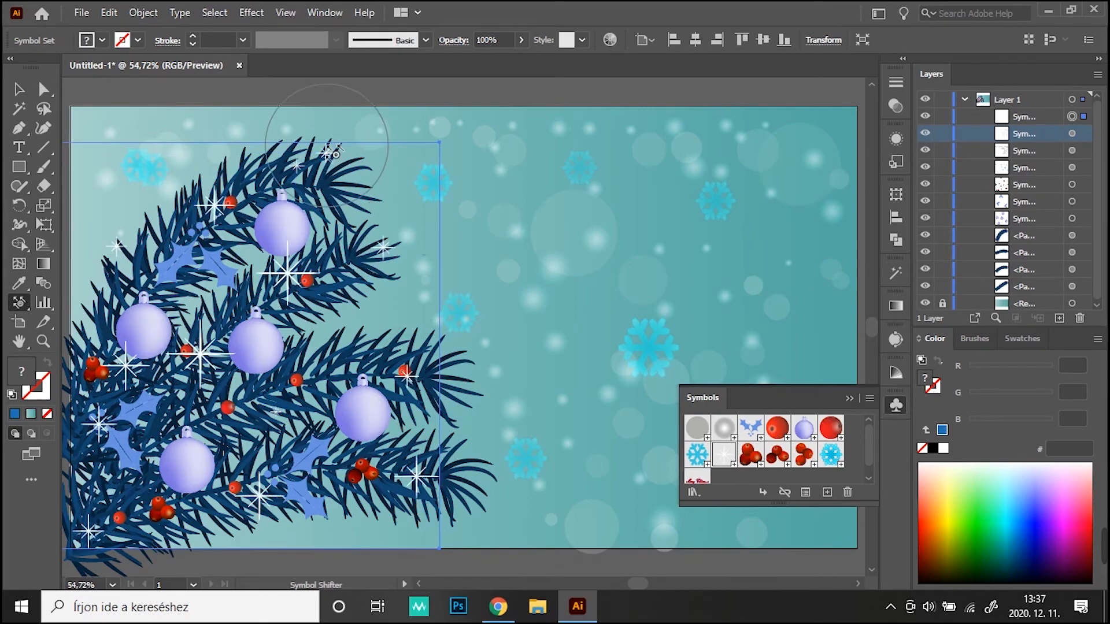
pyautogui.moveTo(327, 137); pyautogui.dragTo(341, 162)
pyautogui.moveTo(359, 282); pyautogui.dragTo(297, 260)
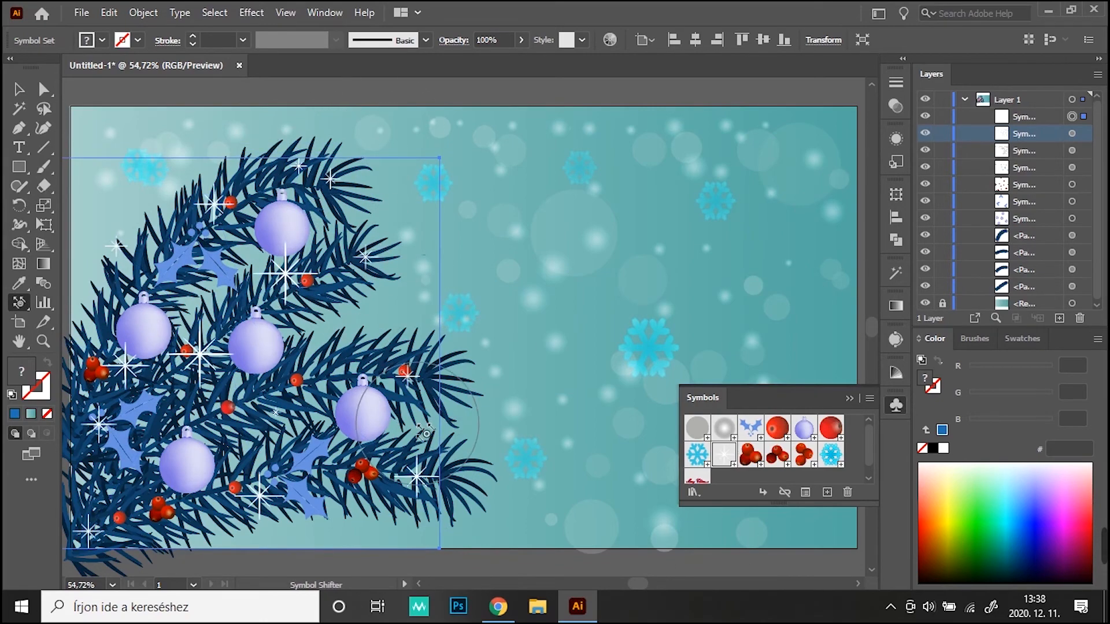
pyautogui.moveTo(19, 303)
pyautogui.mouseDown()
pyautogui.moveTo(58, 349)
pyautogui.moveTo(81, 354)
pyautogui.mouseUp()
pyautogui.click(375, 231)
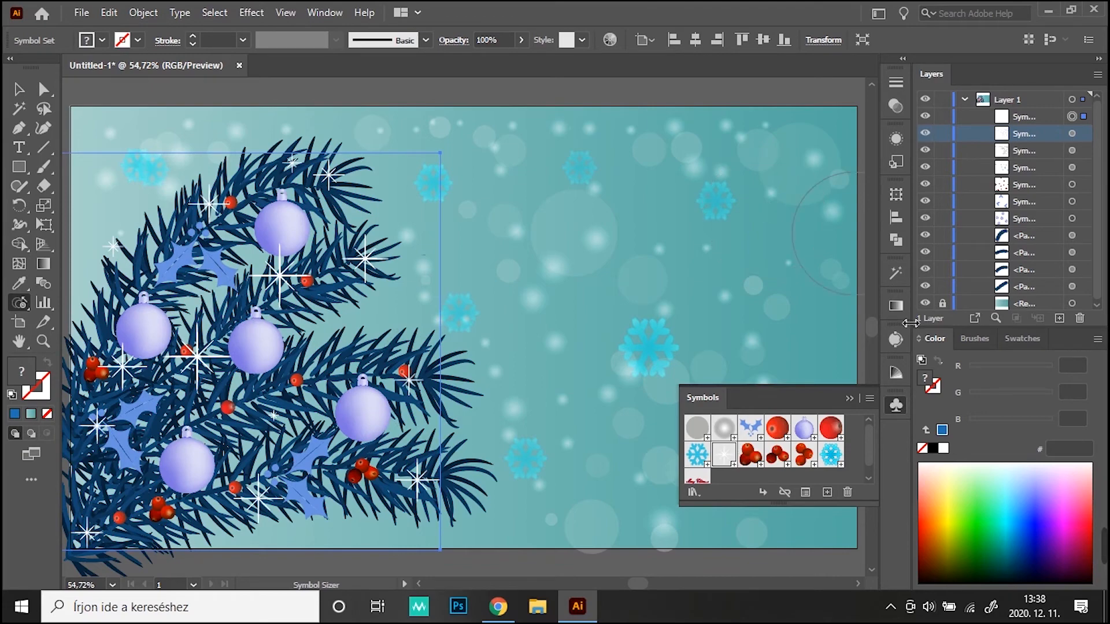
pyautogui.click(697, 478)
pyautogui.click(849, 398)
pyautogui.moveTo(19, 302)
pyautogui.mouseDown()
pyautogui.moveTo(40, 347)
pyautogui.moveTo(141, 300)
pyautogui.mouseUp()
pyautogui.moveTo(656, 297); pyautogui.dragTo(133, 502)
pyautogui.hotkey('ctrl', 'z')
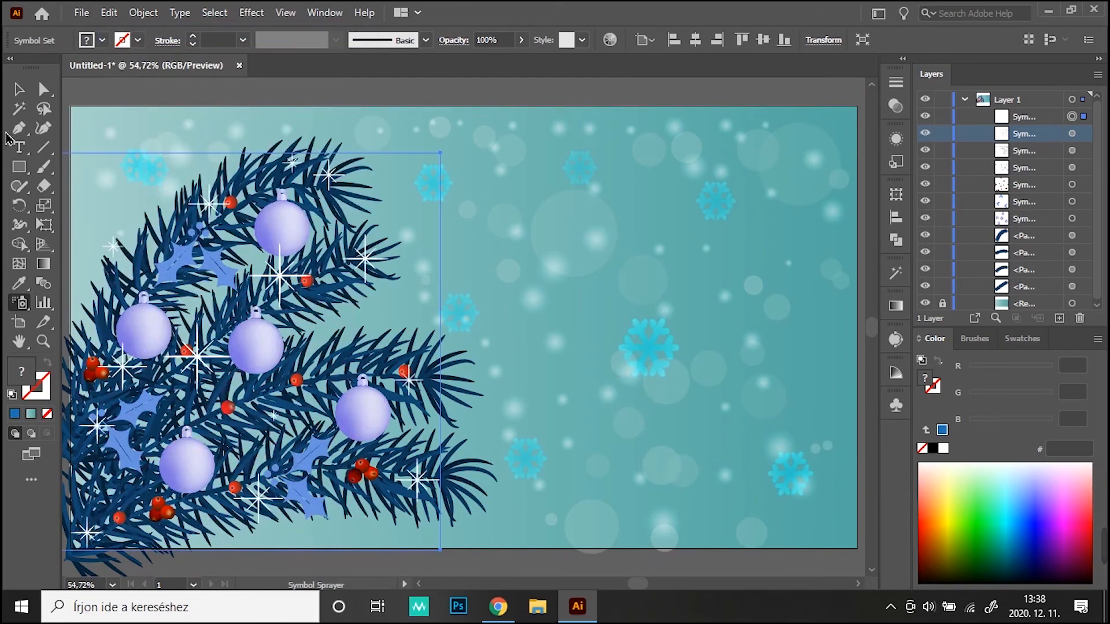
pyautogui.keyDown('ctrl'); pyautogui.click(133, 106); pyautogui.keyUp('ctrl')
pyautogui.click(636, 322)
pyautogui.click(109, 13)
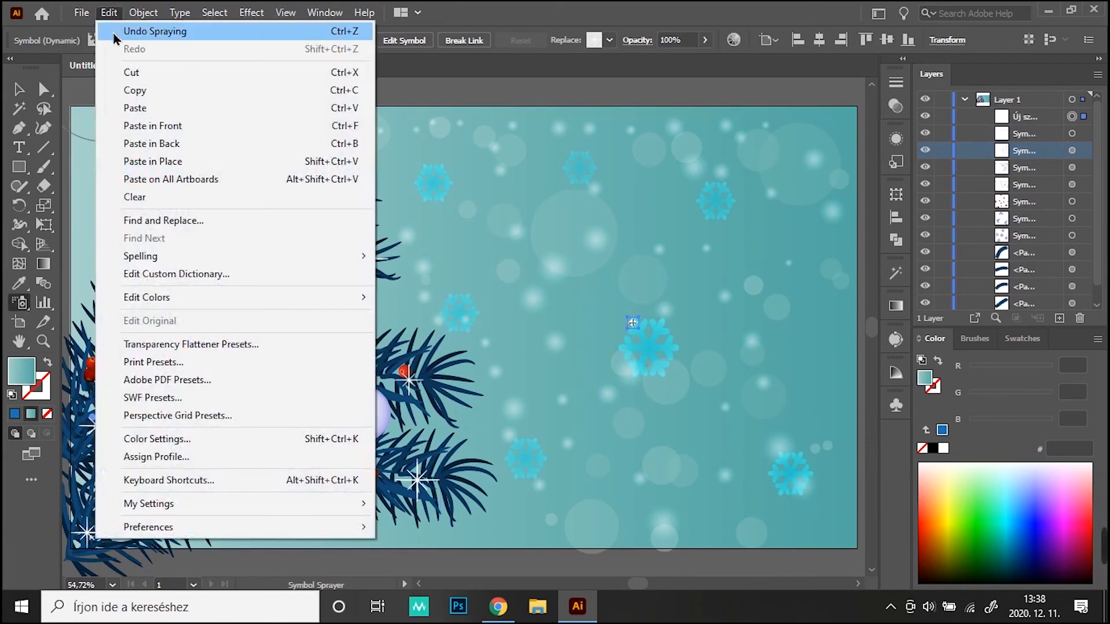
pyautogui.click(115, 33)
# Spray one Merry Christmas symbol onto the open background beside the pine branches.
pyautogui.click(895, 405)
pyautogui.click(715, 477)
pyautogui.click(670, 468)
pyautogui.click(665, 323)
pyautogui.click(697, 471)
pyautogui.click(849, 398)
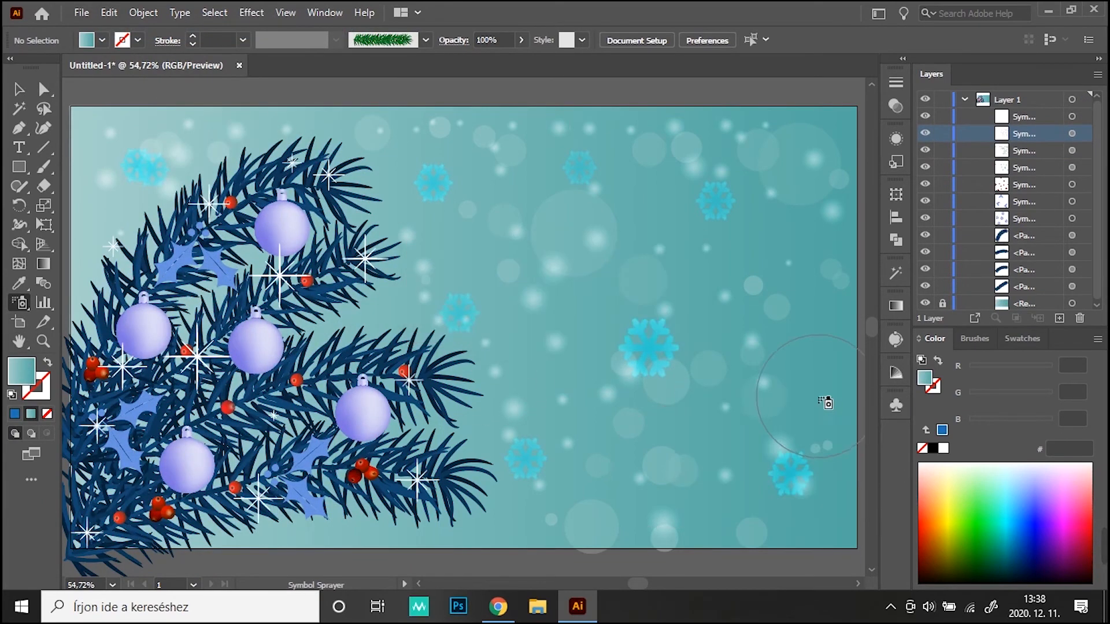
pyautogui.click(620, 318)
# Try to resize the sprayed Merry Christmas text with the Symbol Sizer.
pyautogui.moveTo(19, 303); pyautogui.dragTo(86, 354)
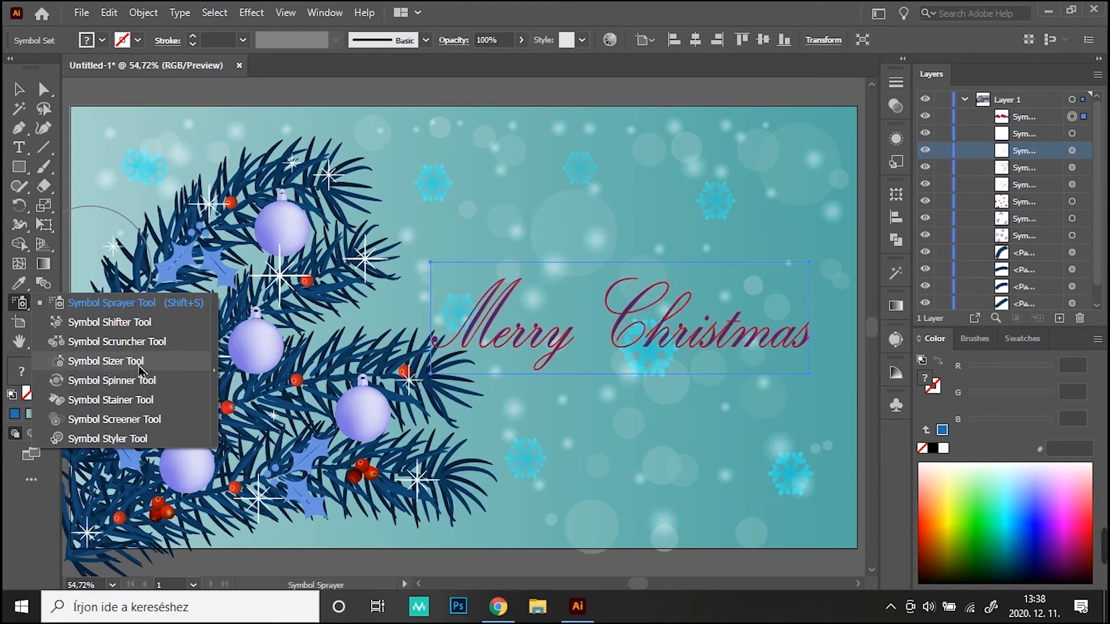
pyautogui.click(619, 318)
pyautogui.click(109, 13)
pyautogui.click(150, 31)
pyautogui.moveTo(19, 302)
pyautogui.mouseDown()
pyautogui.moveTo(63, 323)
pyautogui.moveTo(75, 362)
pyautogui.mouseUp()
pyautogui.click(657, 327)
pyautogui.click(109, 13)
pyautogui.click(149, 27)
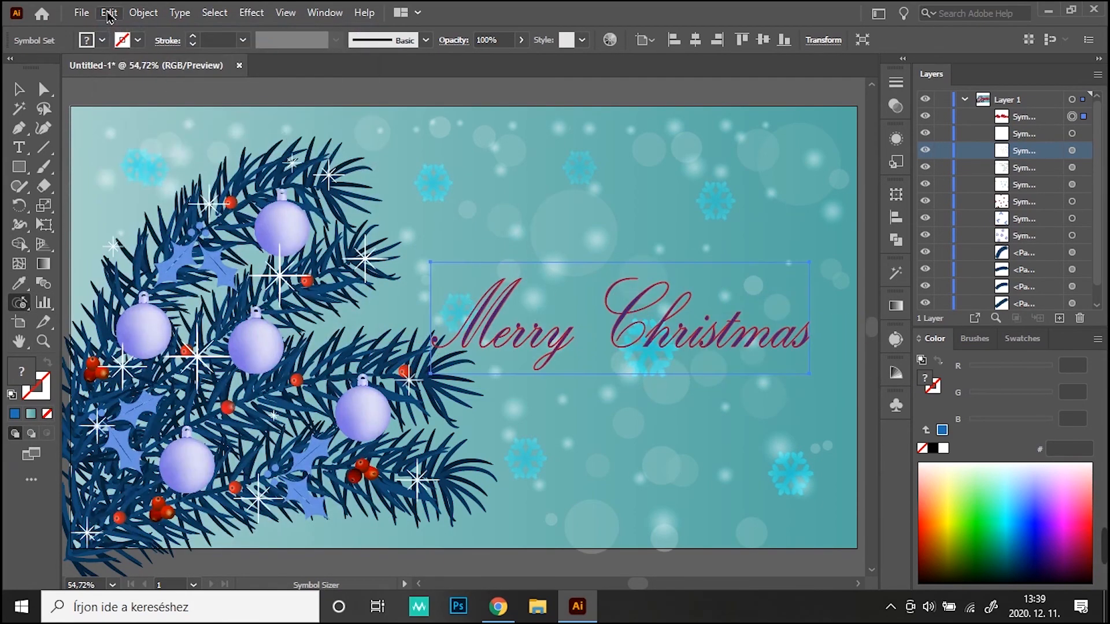
# Undo the sprayed greeting and place a single Merry Christmas symbol instance on the upper part of the background.
pyautogui.hotkey('ctrl', 'z')
pyautogui.hotkey('shift', 's')
pyautogui.click(896, 405)
pyautogui.moveTo(697, 471); pyautogui.dragTo(588, 208)
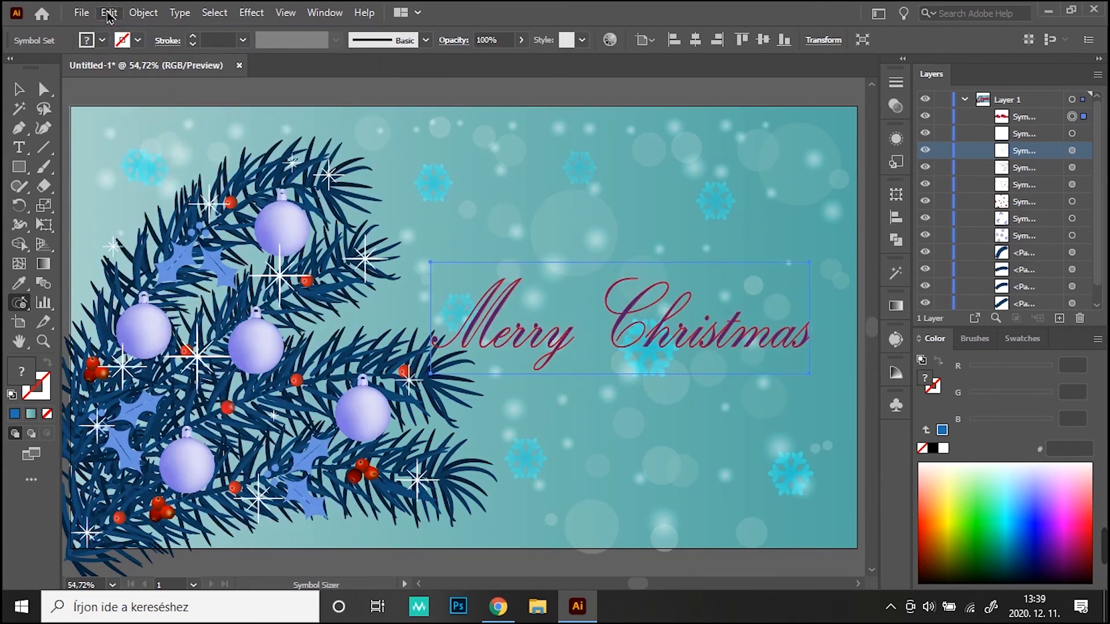
pyautogui.click(108, 14)
pyautogui.click(108, 29)
pyautogui.click(897, 407)
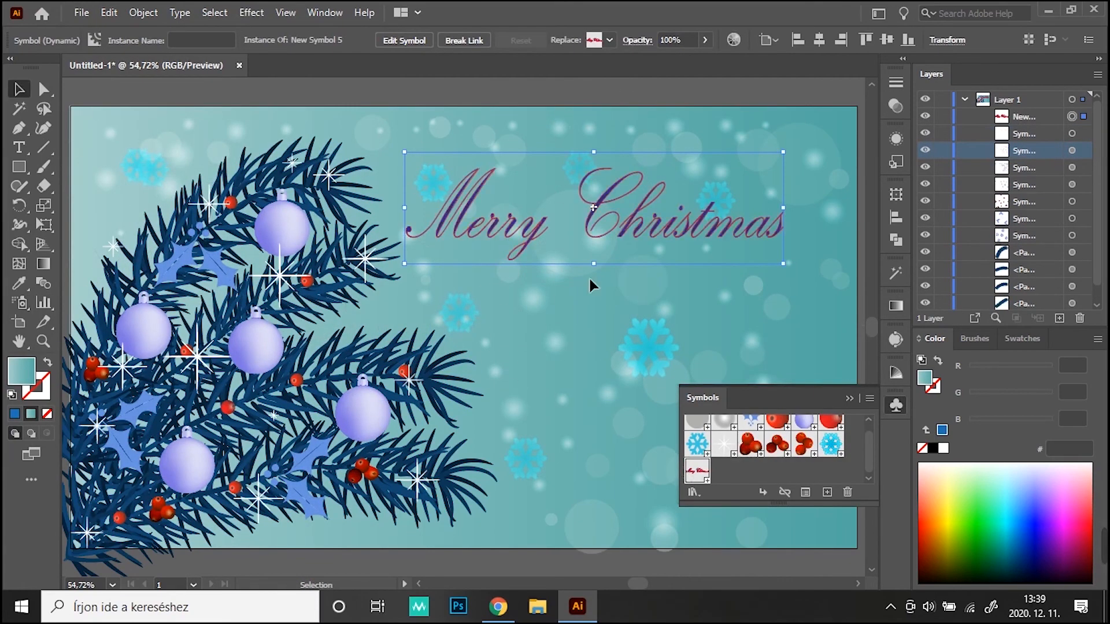
# Enlarge the Merry Christmas text slightly, lower it into the open area beside the branches, and deselect it.
pyautogui.moveTo(622, 238); pyautogui.dragTo(637, 272)
pyautogui.click(718, 91)
pyautogui.click(849, 398)
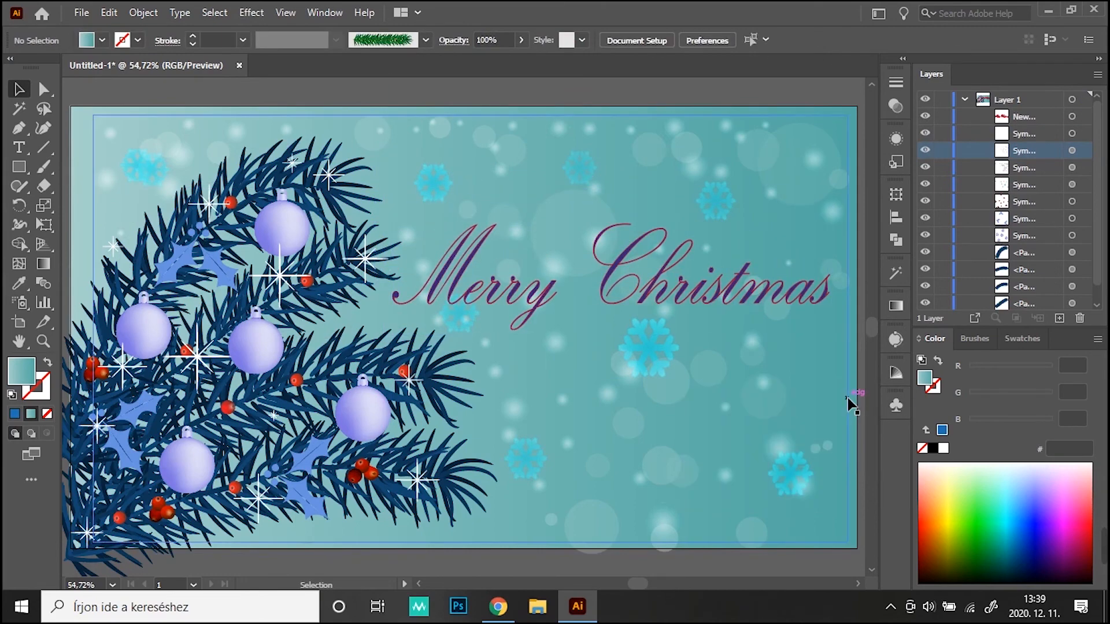
# Duplicate the background rectangle to the top of Layer 1 and use it as a clipping mask for the whole card.
pyautogui.scroll(-1, 1042, 280)
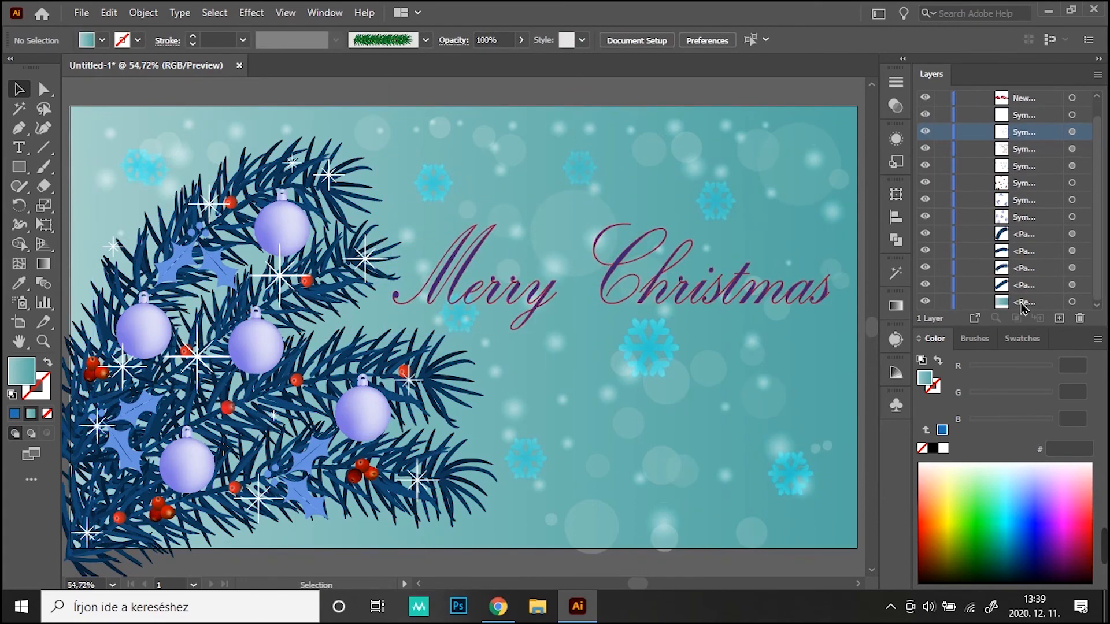
pyautogui.click(1060, 318)
pyautogui.moveTo(1026, 285); pyautogui.dragTo(1034, 104)
pyautogui.click(1016, 318)
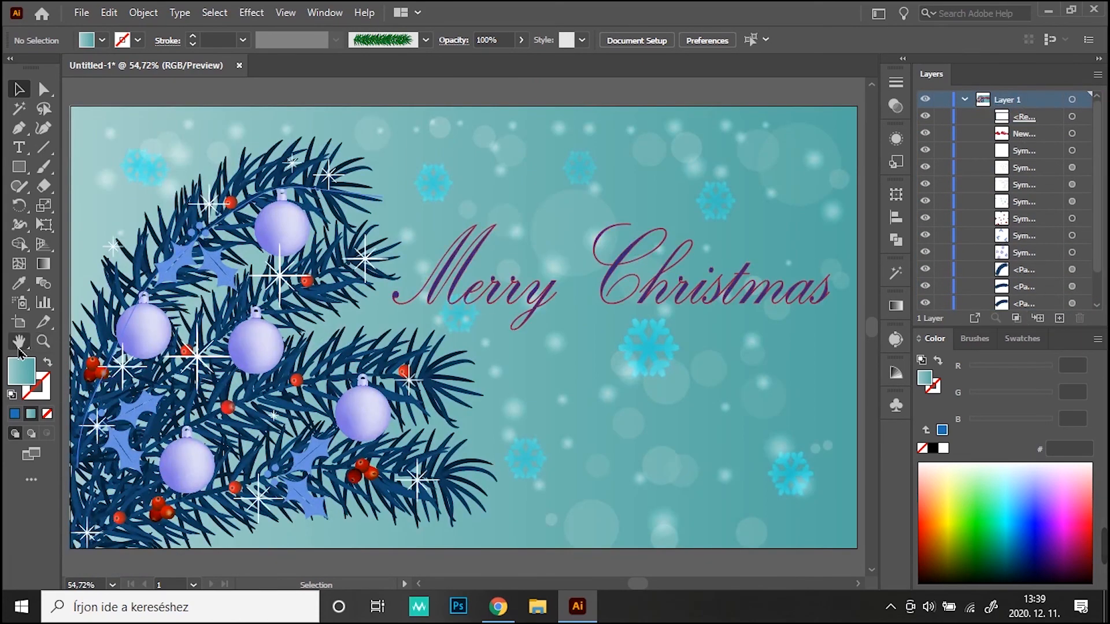
pyautogui.click(44, 341)
pyautogui.hotkey('ctrl', '0')
pyautogui.click(19, 90)
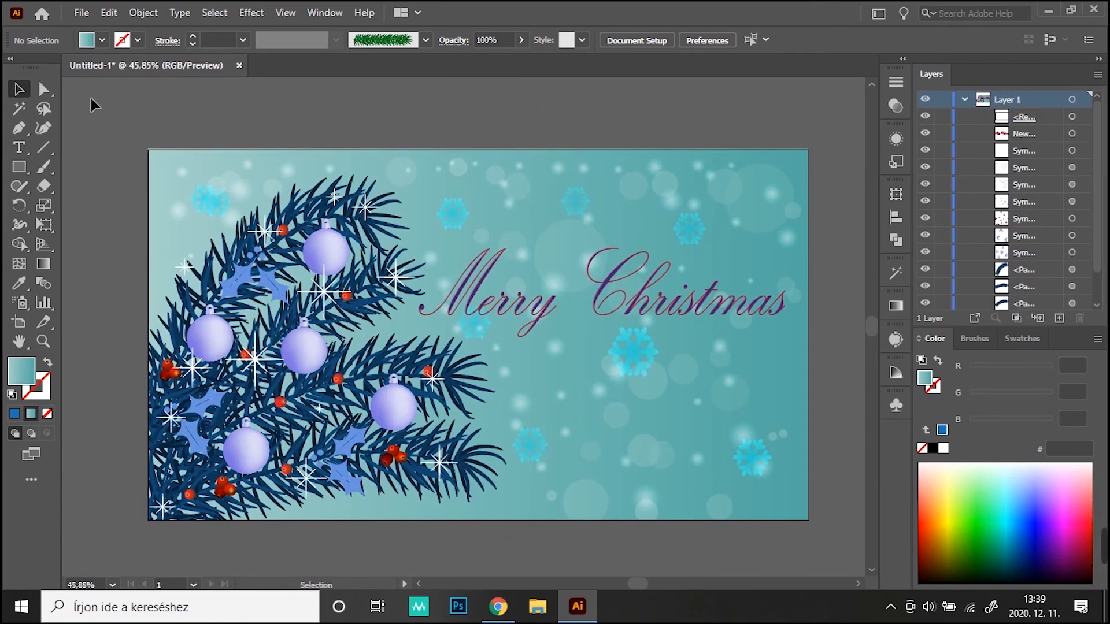